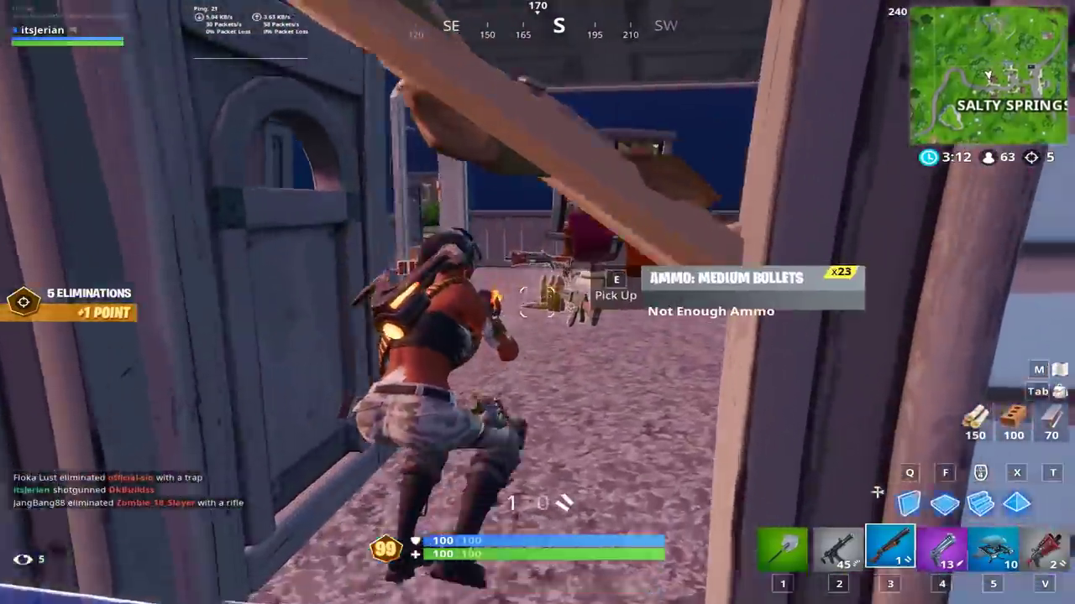
- Swap the shotgun and the SMG between the first two inventory loadout slots
key(Tab)
click(779, 420)
click(708, 419)
click(779, 420)
click(708, 420)
key(Tab)
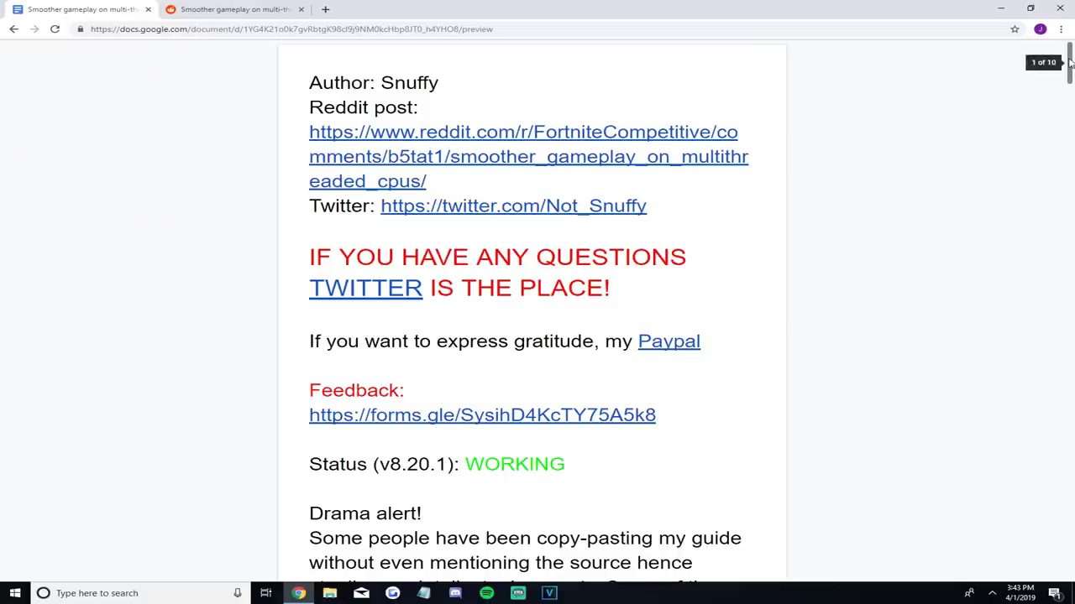
mouse_move(1070, 62)
mouse_down()
mouse_move(1069, 560)
mouse_move(1066, 49)
mouse_up()
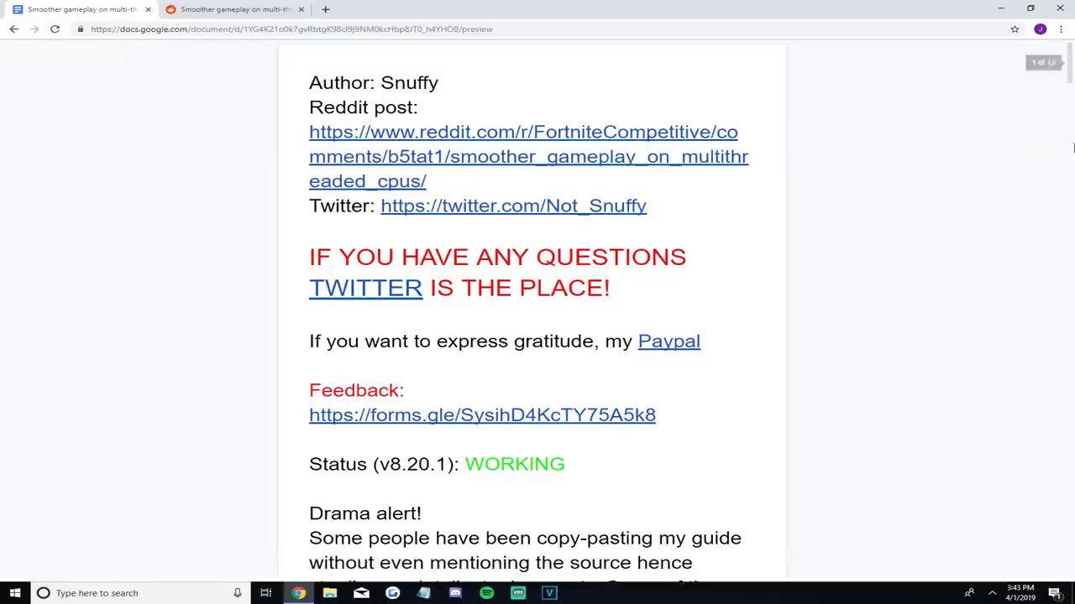
- Copy the amazonaws shortcut link from step 2 of the guide
mouse_move(1070, 67)
mouse_down()
mouse_move(1066, 76)
mouse_move(1066, 64)
mouse_up()
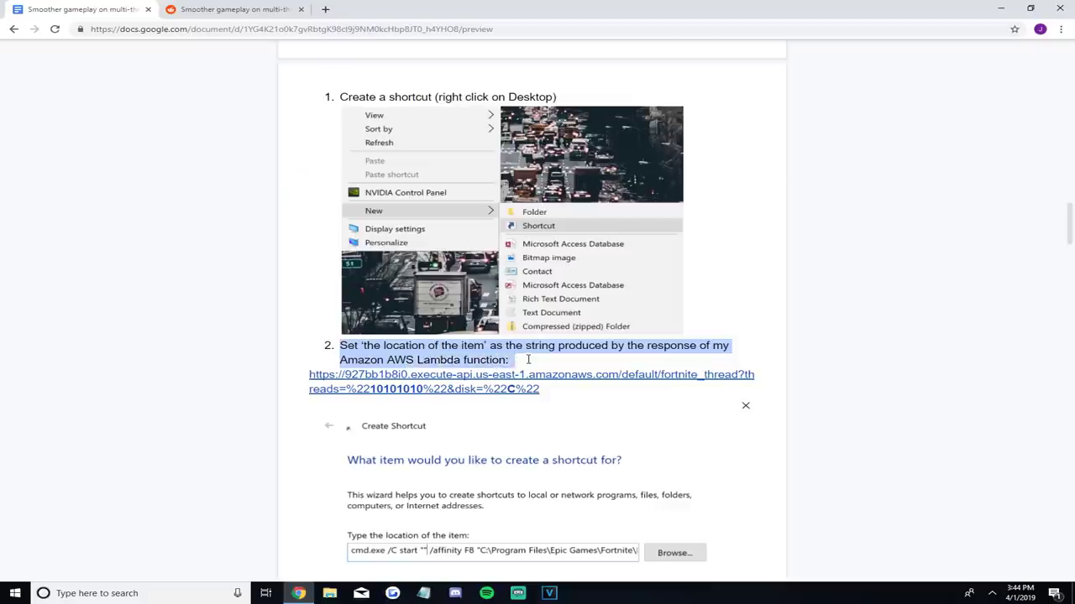
click(527, 359)
drag(307, 374, 479, 398)
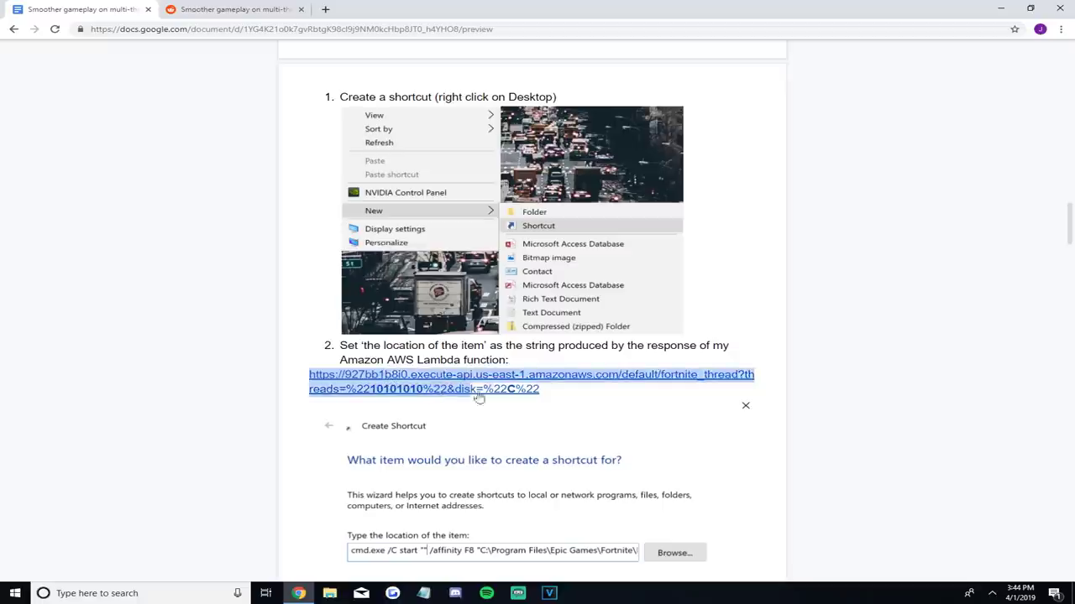
right_click(512, 391)
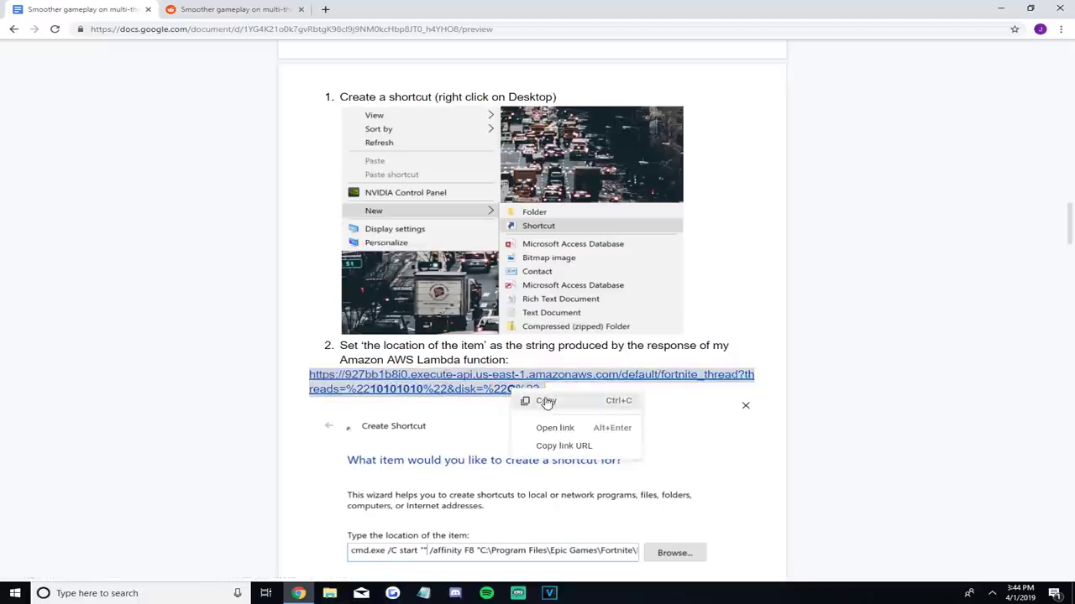
click(545, 401)
- Paste the link into a new tab's address bar and return to the guide
click(325, 10)
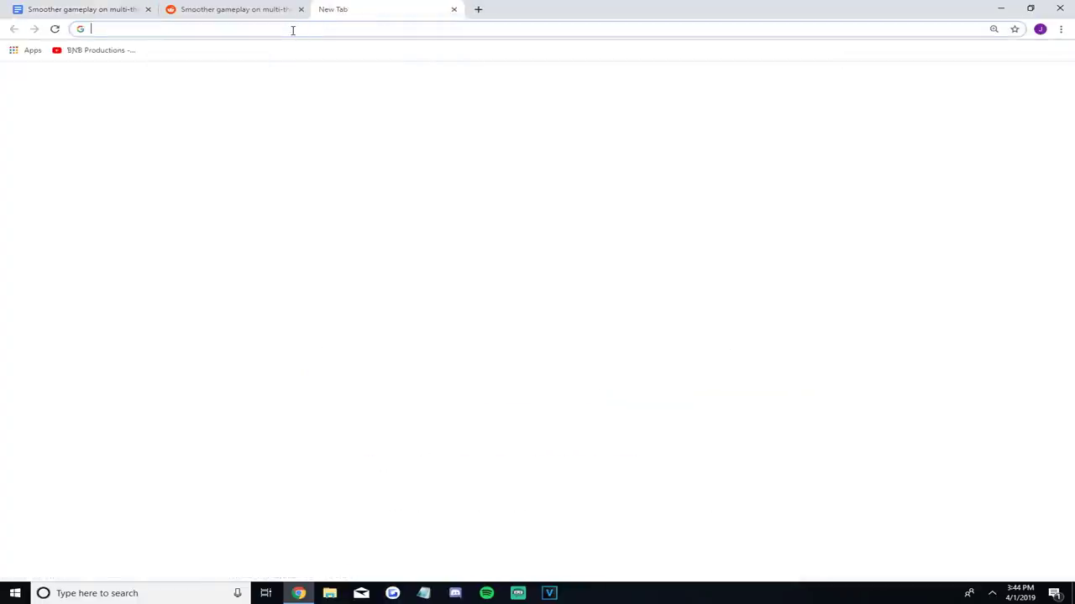
right_click(293, 29)
click(333, 103)
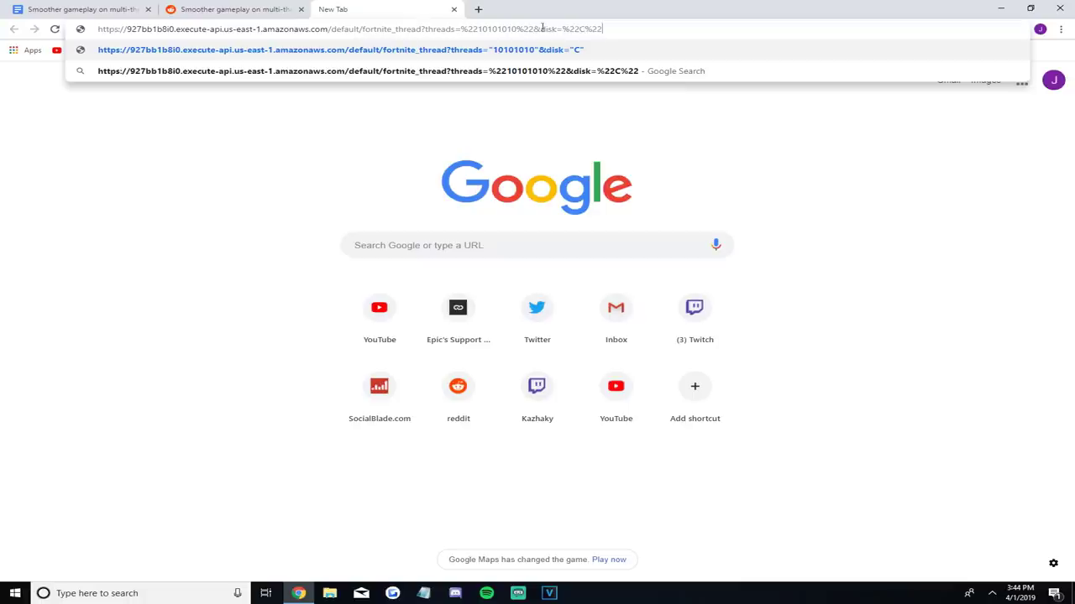
click(100, 12)
scroll(504, 271, down, 1)
- Scroll to the 'Advised threads argument' table and read the CPU column down to i7 8700/K
scroll(504, 272, down, 12)
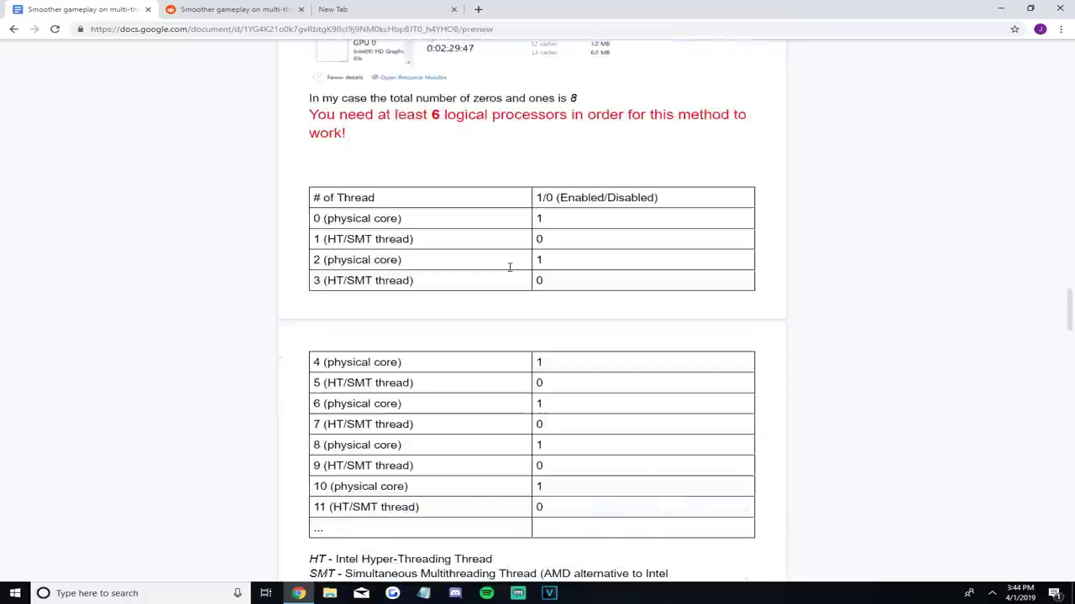
scroll(509, 267, down, 10)
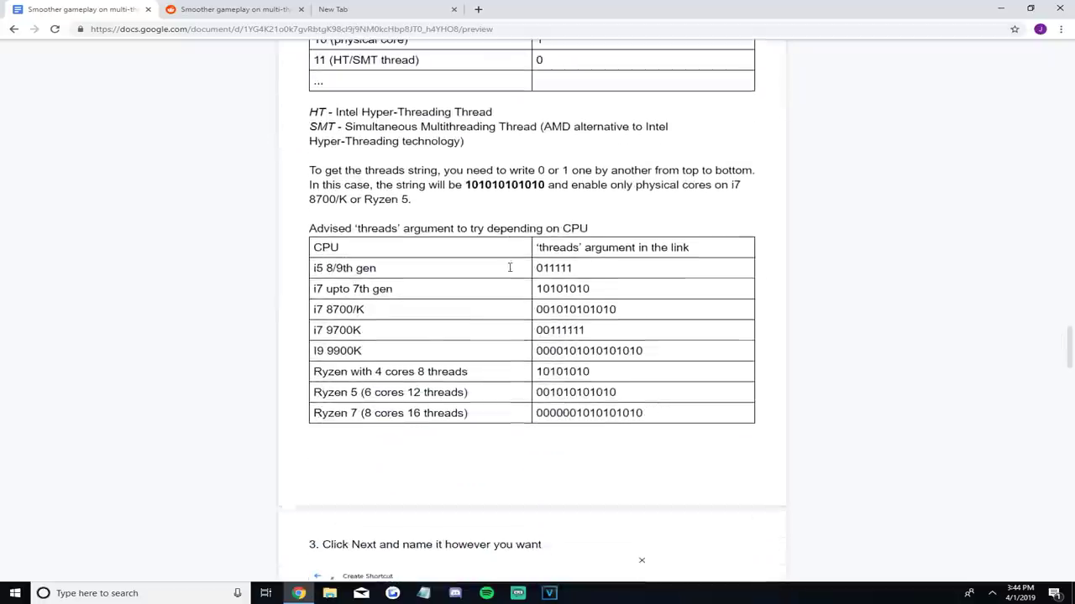
drag(308, 228, 594, 227)
click(340, 247)
drag(319, 247, 677, 410)
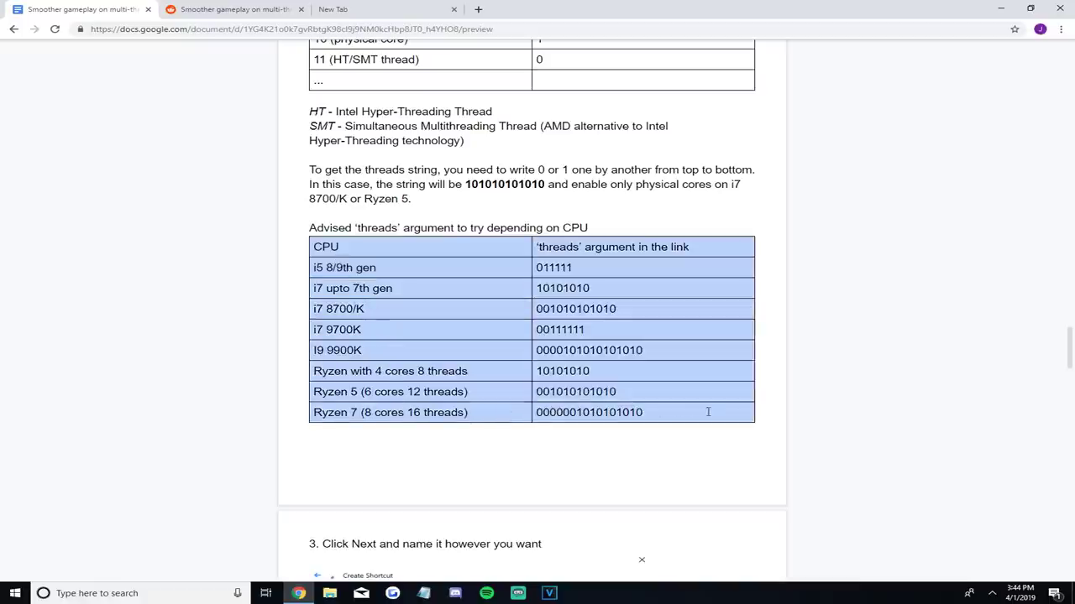
click(741, 323)
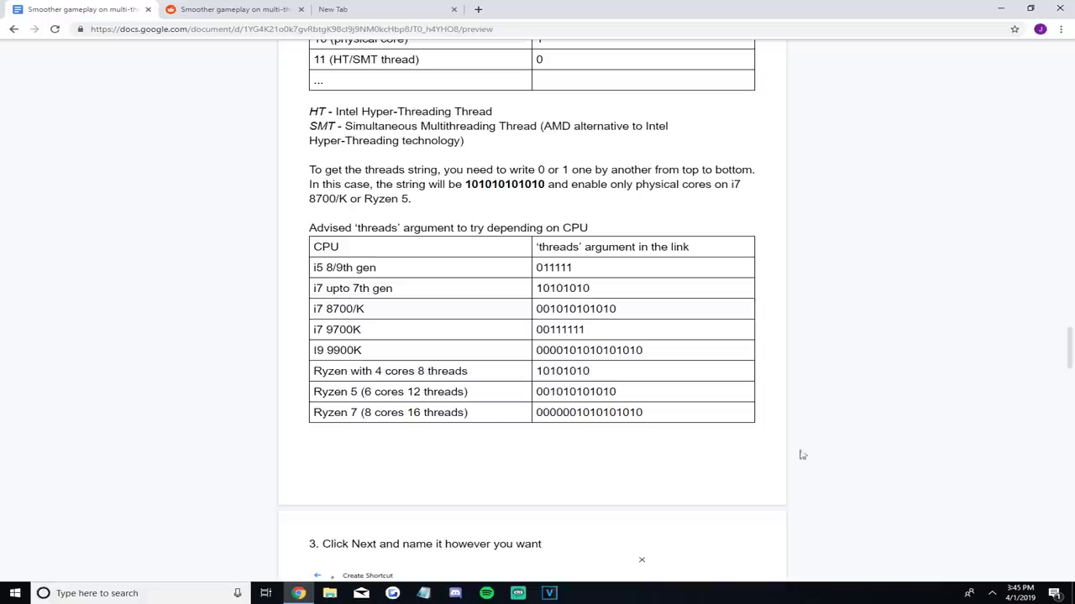
click(105, 592)
text(dxdiag)
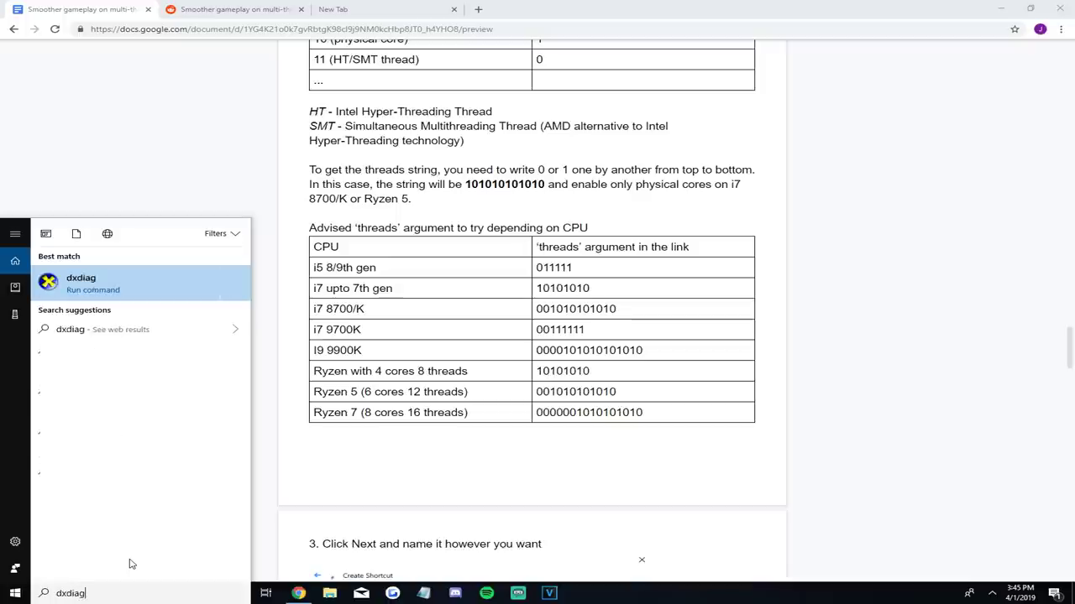
click(107, 284)
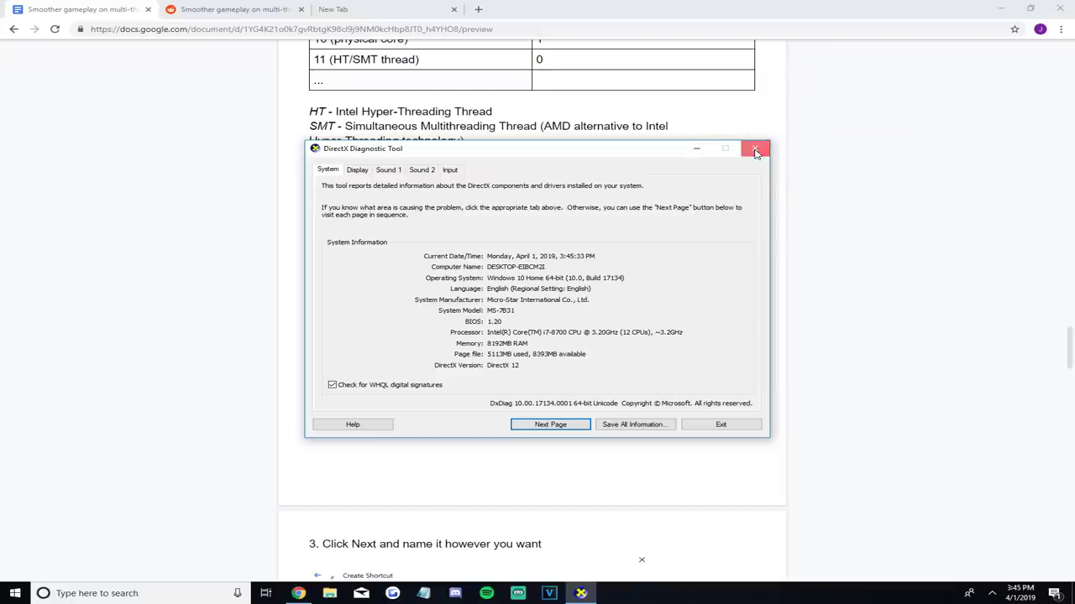
click(758, 148)
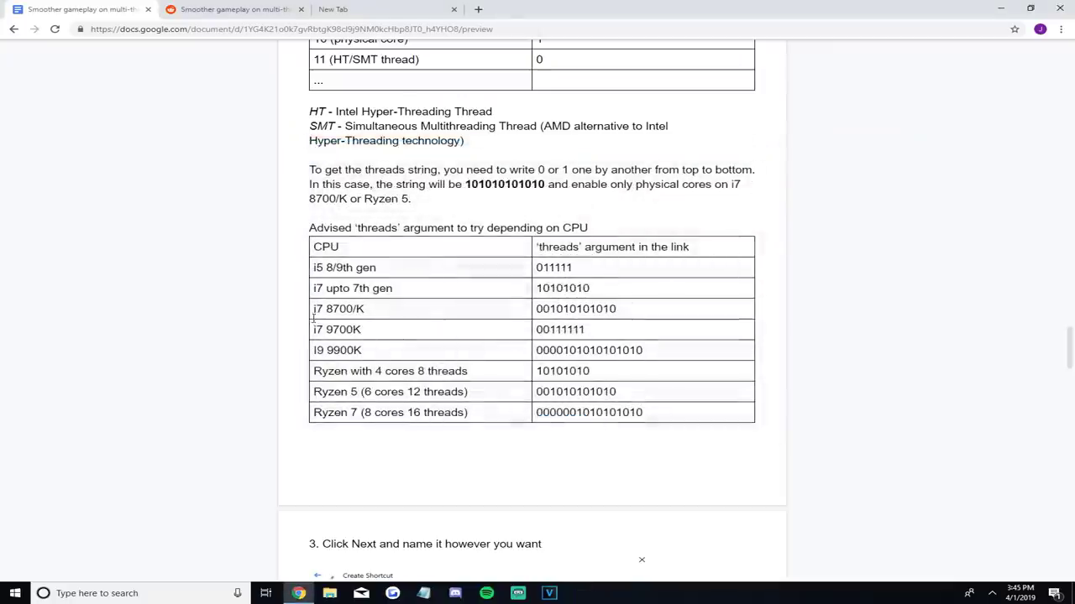
drag(312, 311, 377, 311)
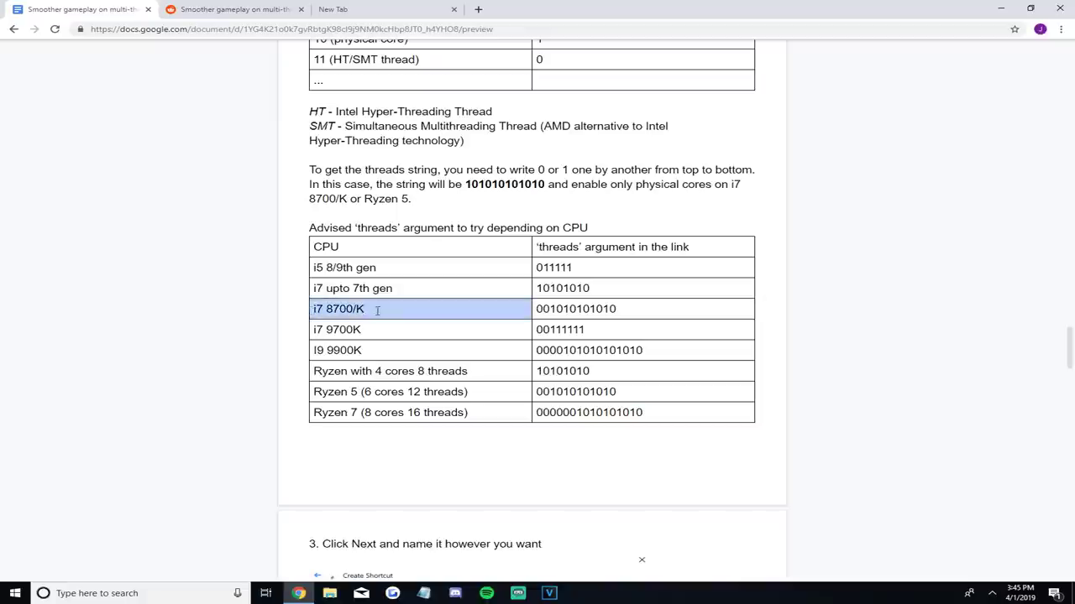
click(377, 311)
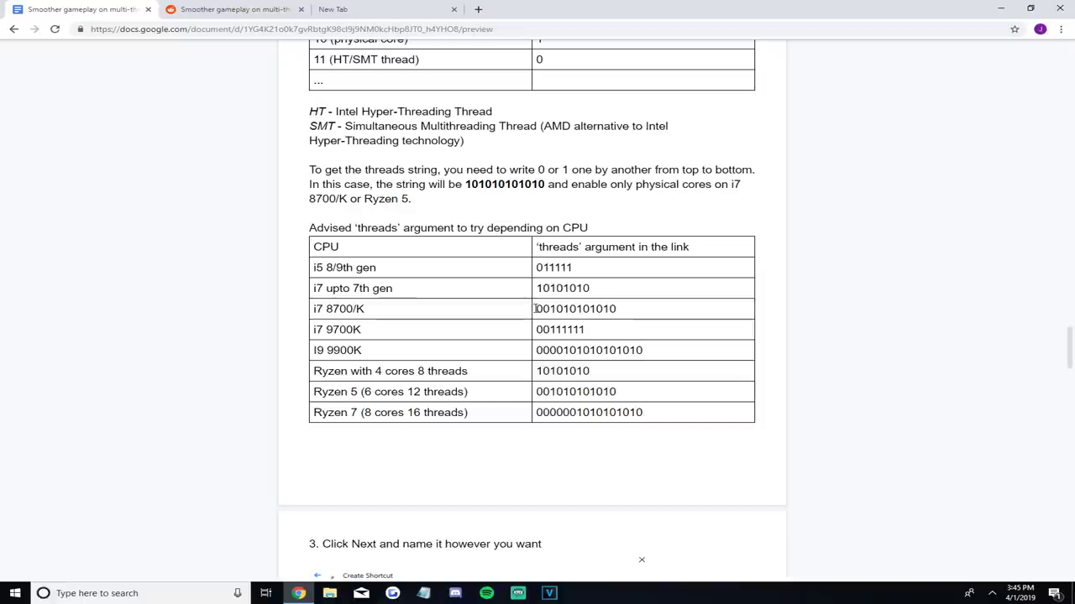
drag(535, 309, 617, 309)
right_click(602, 311)
click(629, 321)
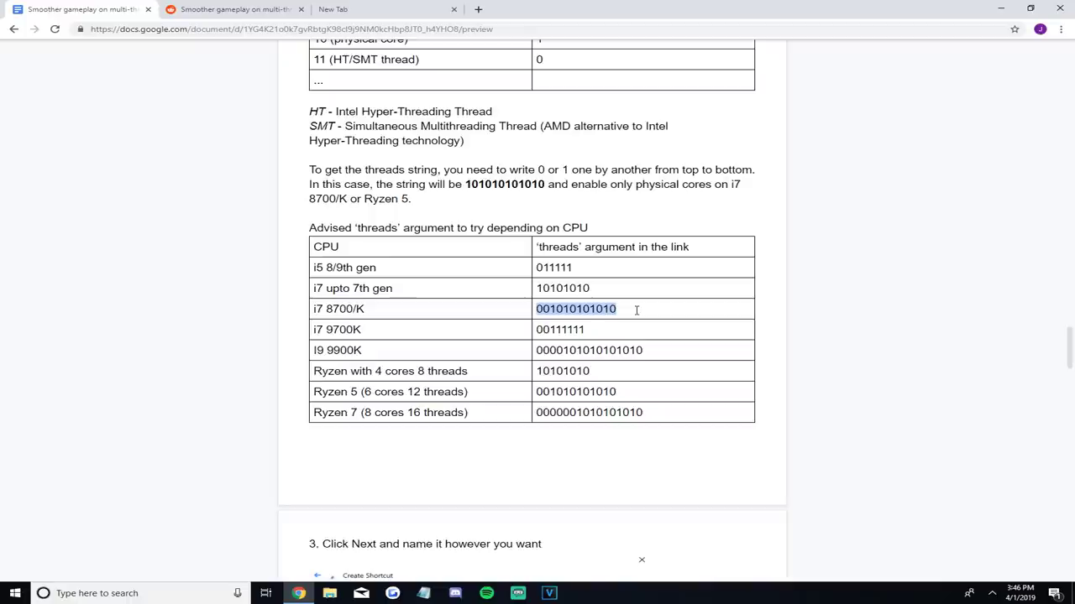
click(368, 10)
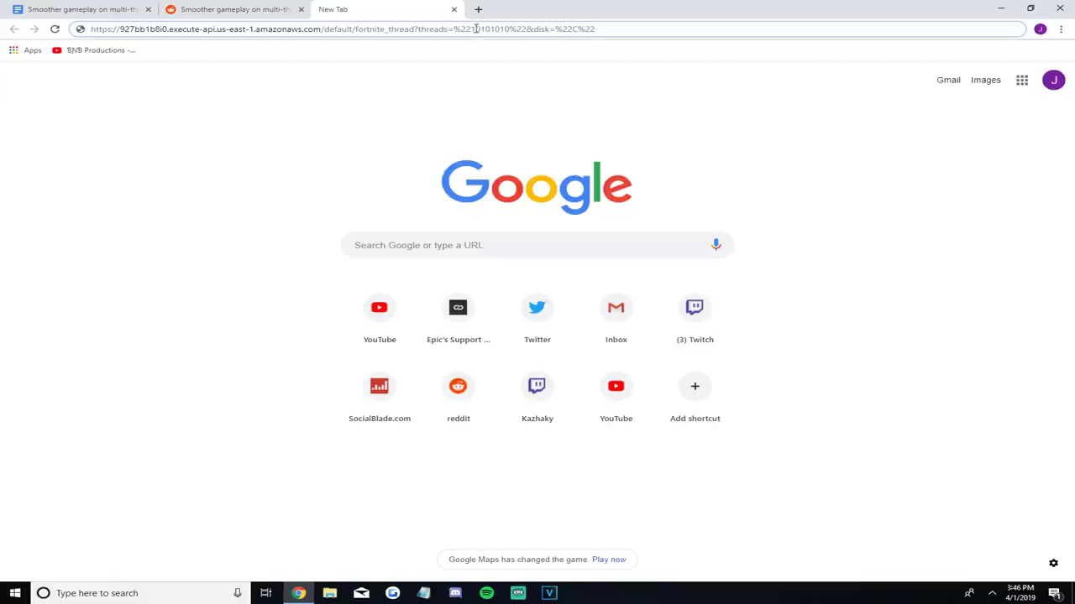
drag(471, 28, 511, 29)
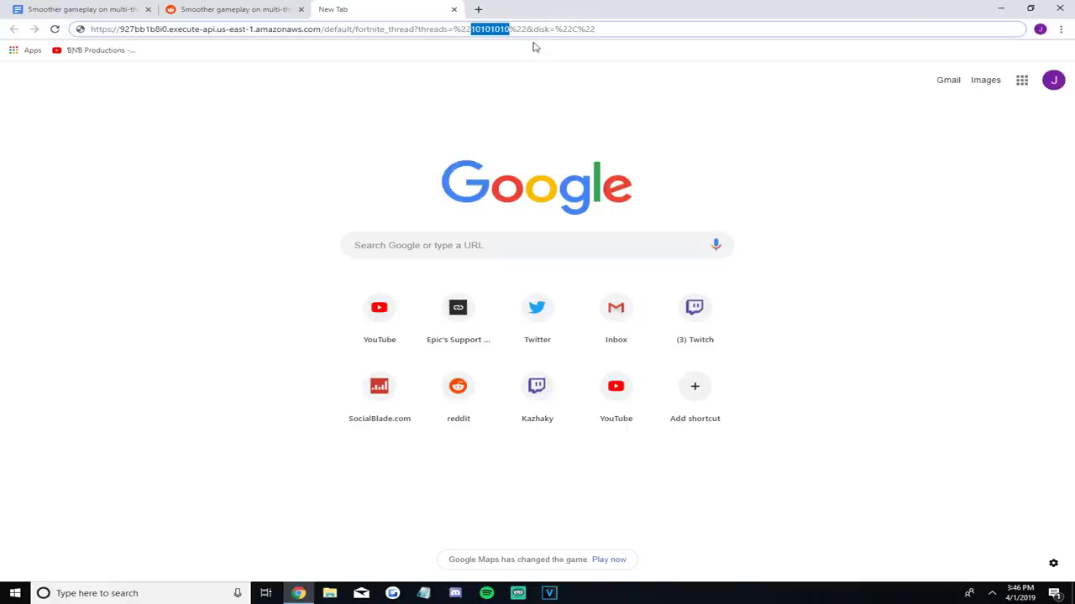
right_click(481, 33)
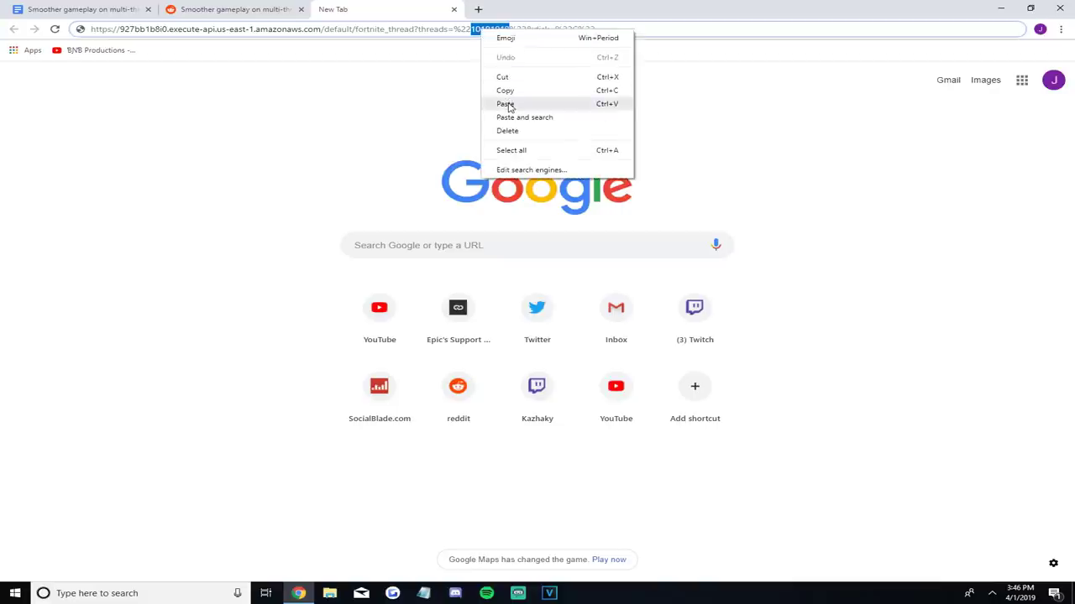
click(506, 104)
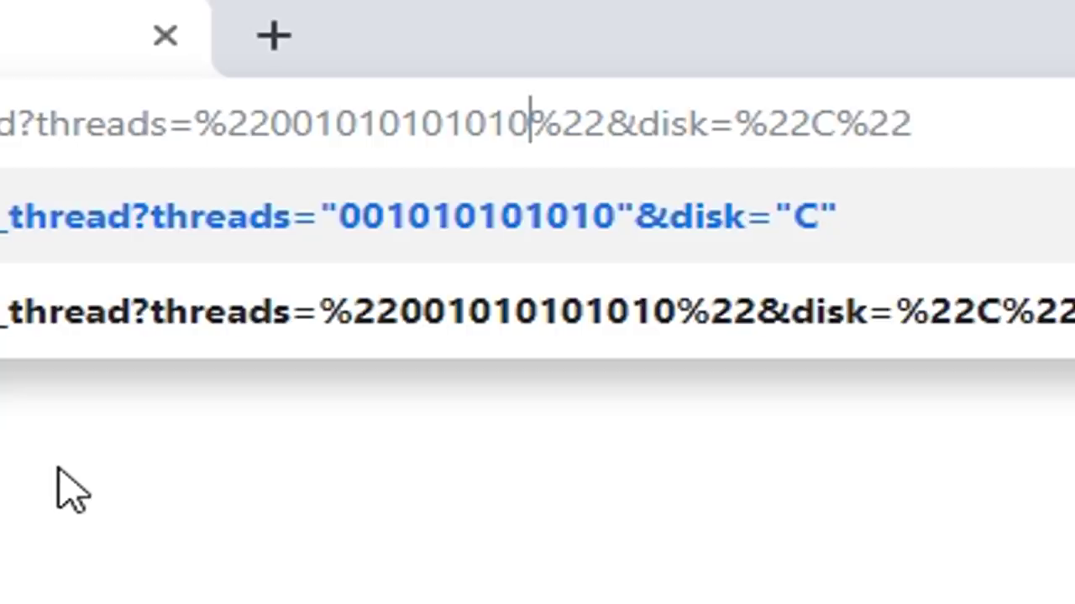
- Replace the link's disk value with C
click(72, 492)
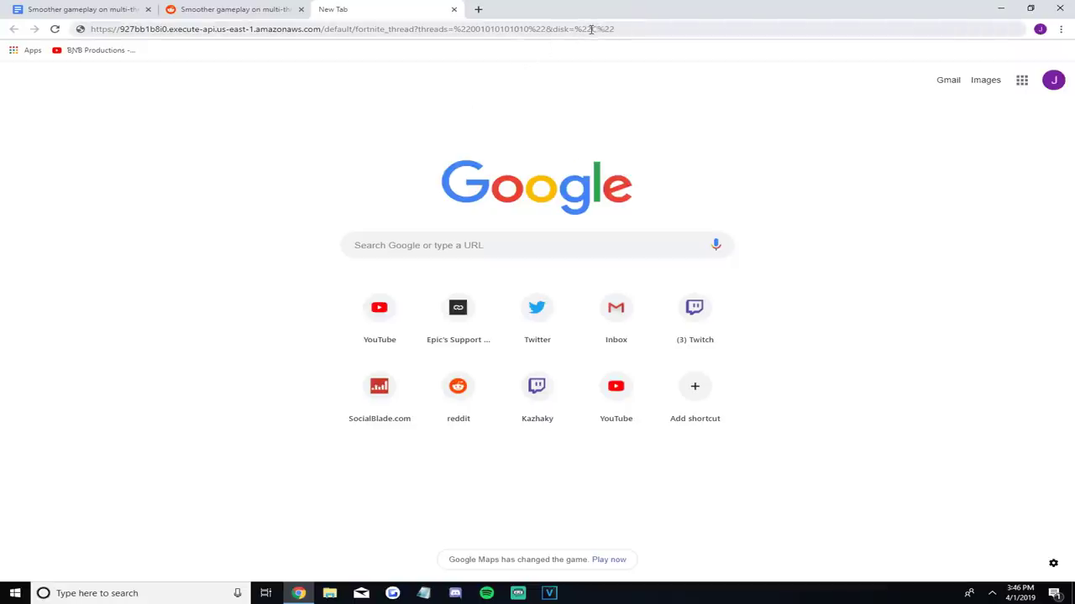
click(591, 28)
click(595, 28)
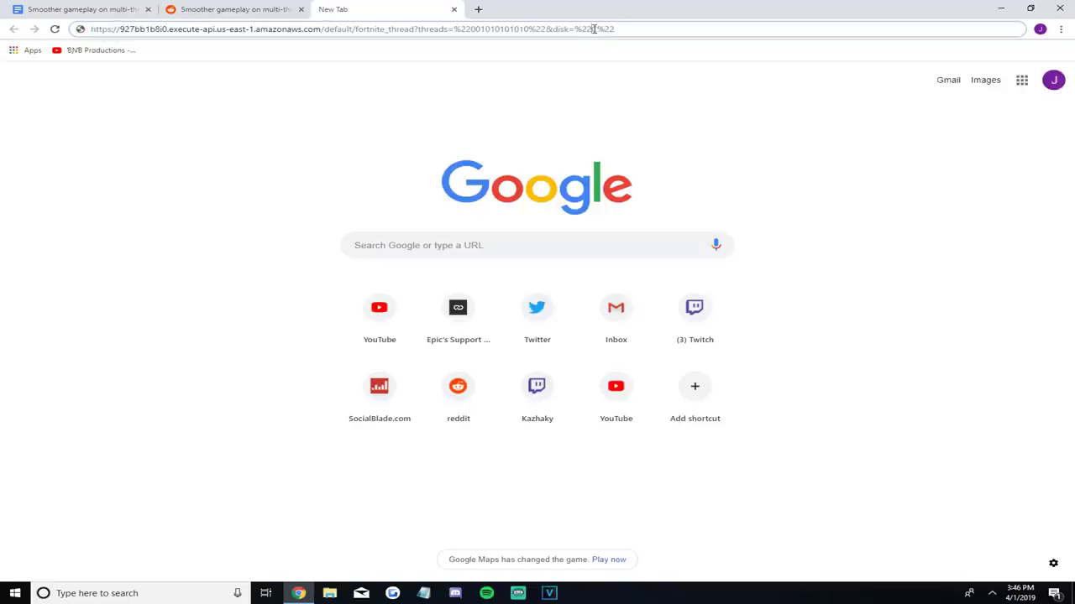
key(Delete)
text(C)
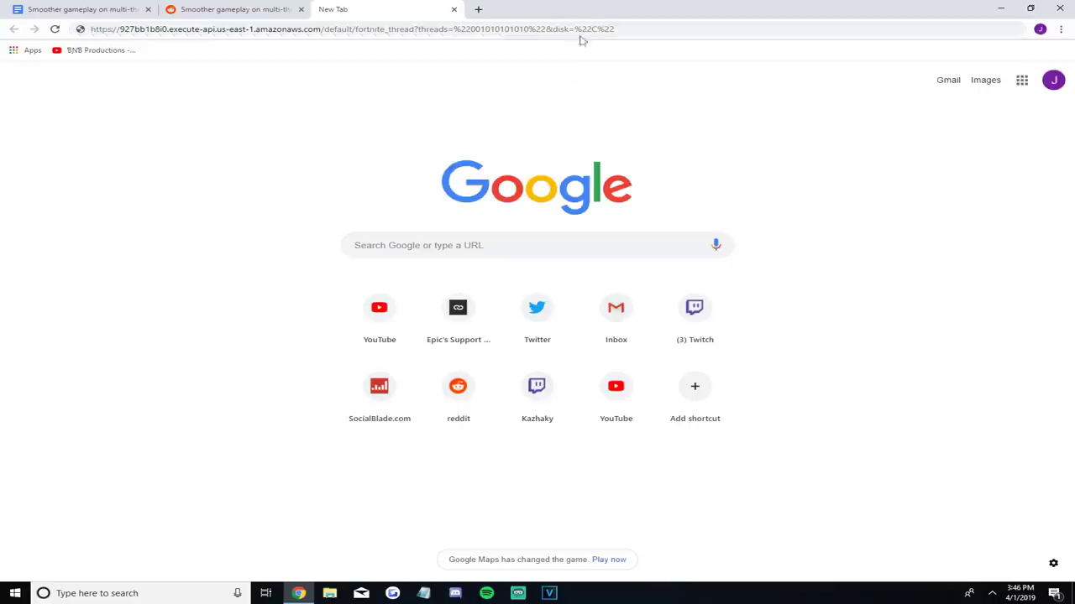
- Browse to Local Disk (C:) > Program Files to confirm Epic Games is installed there
click(330, 593)
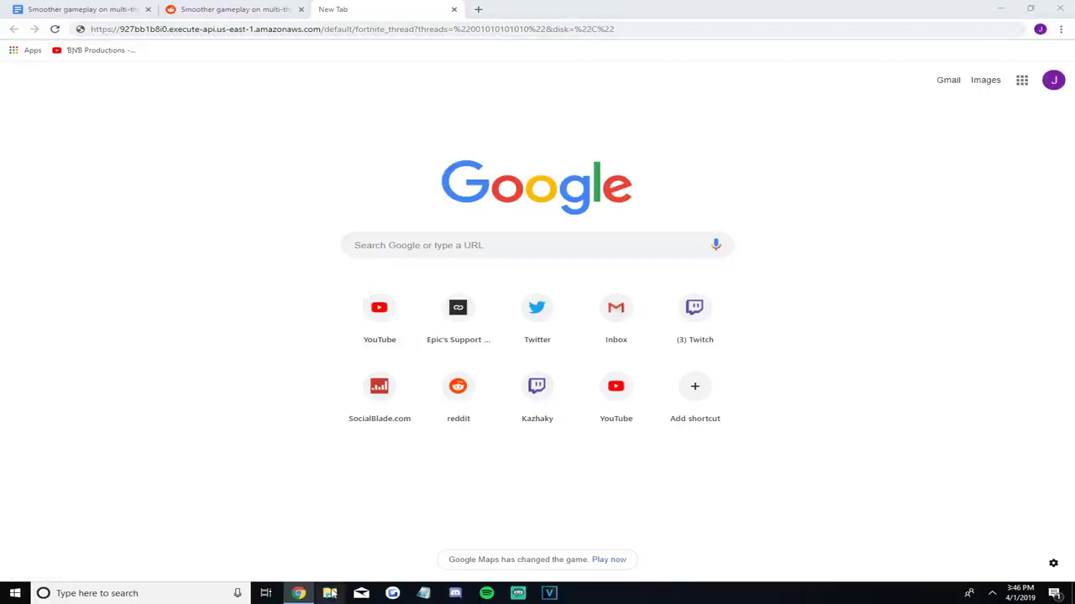
scroll(265, 302, down, 3)
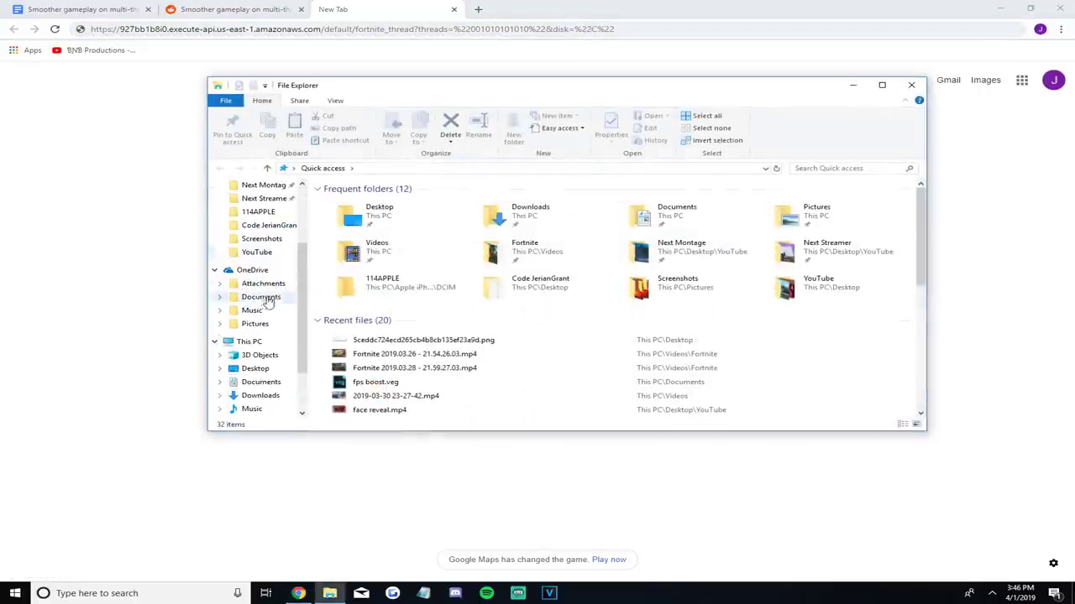
scroll(267, 302, down, 1)
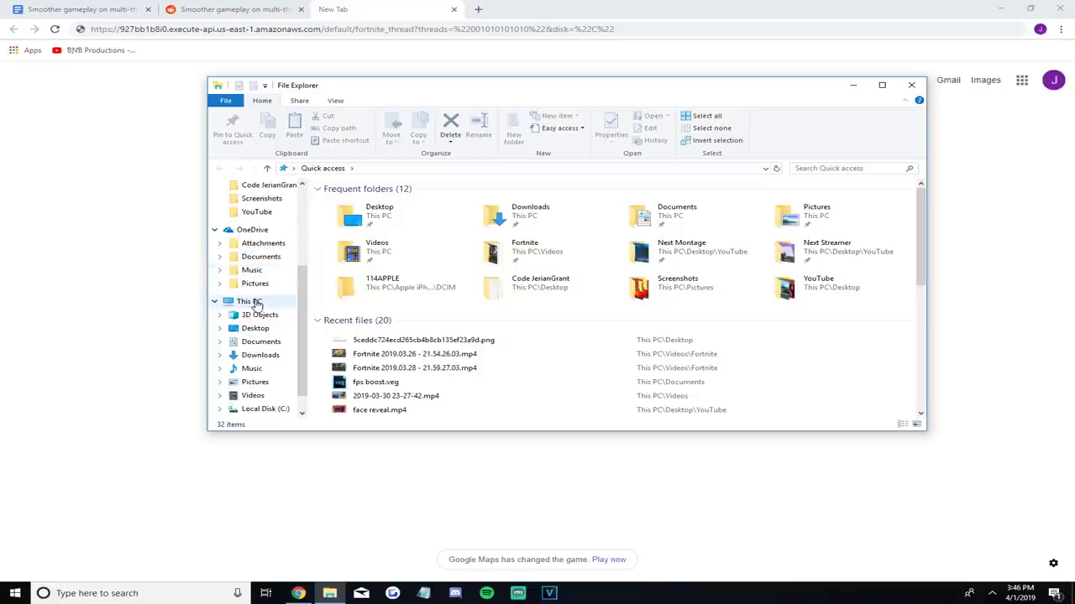
click(249, 301)
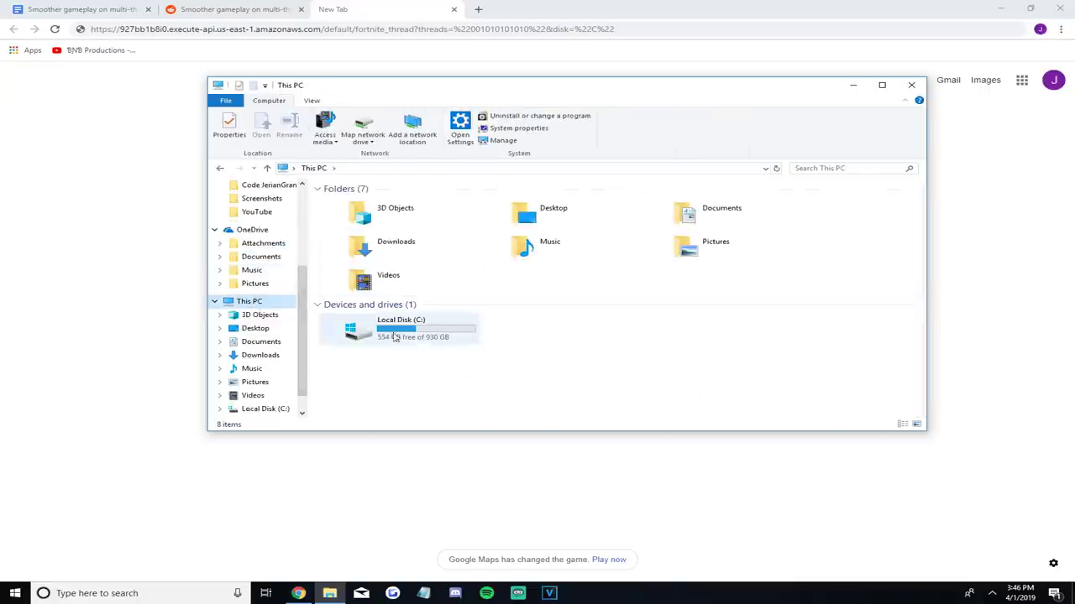
drag(394, 334, 400, 338)
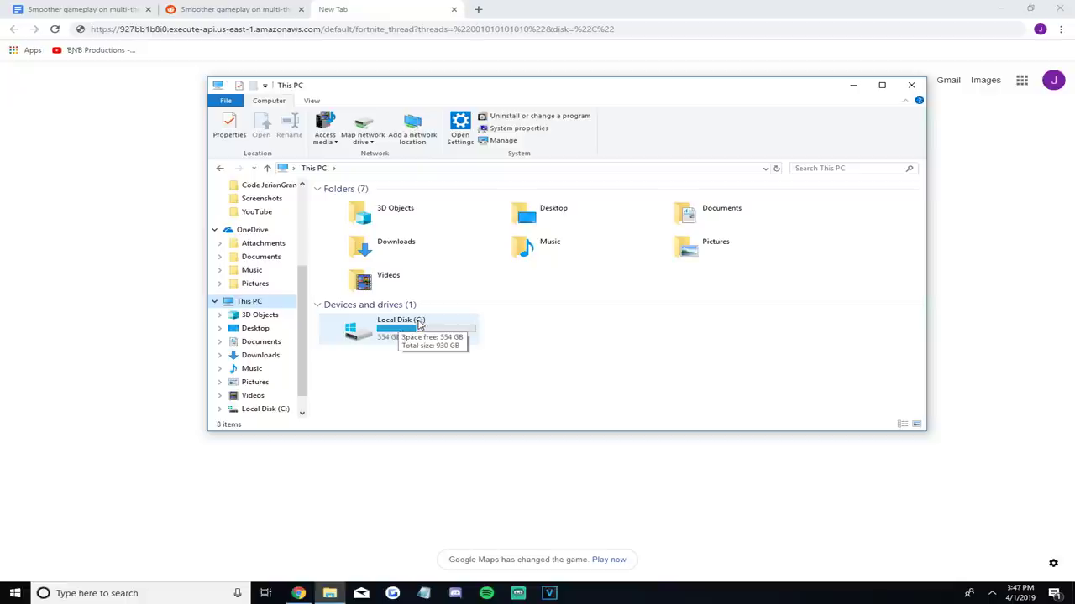
double_click(417, 325)
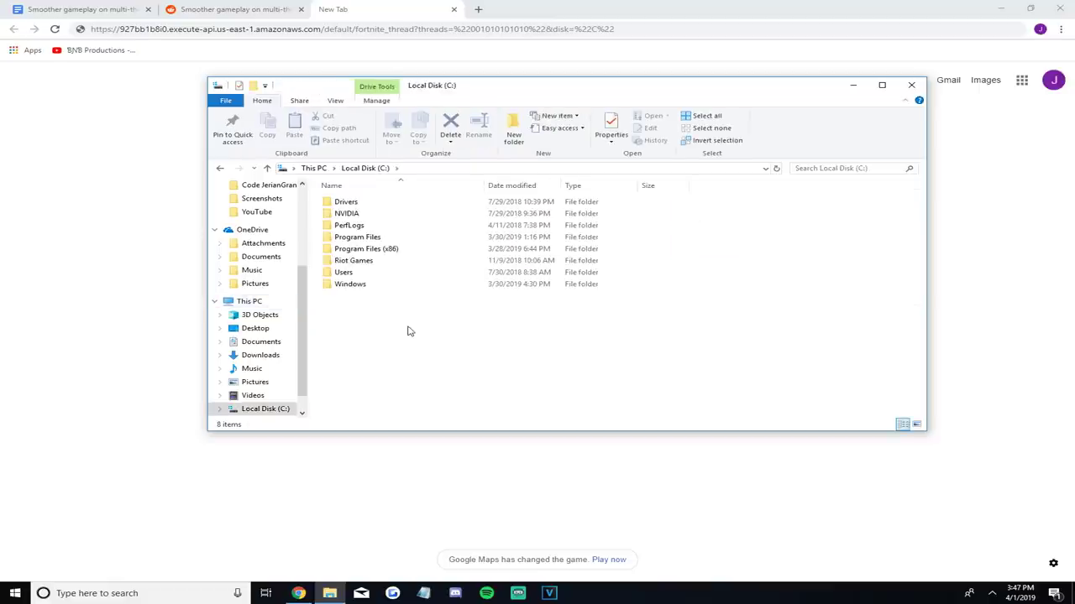
double_click(360, 239)
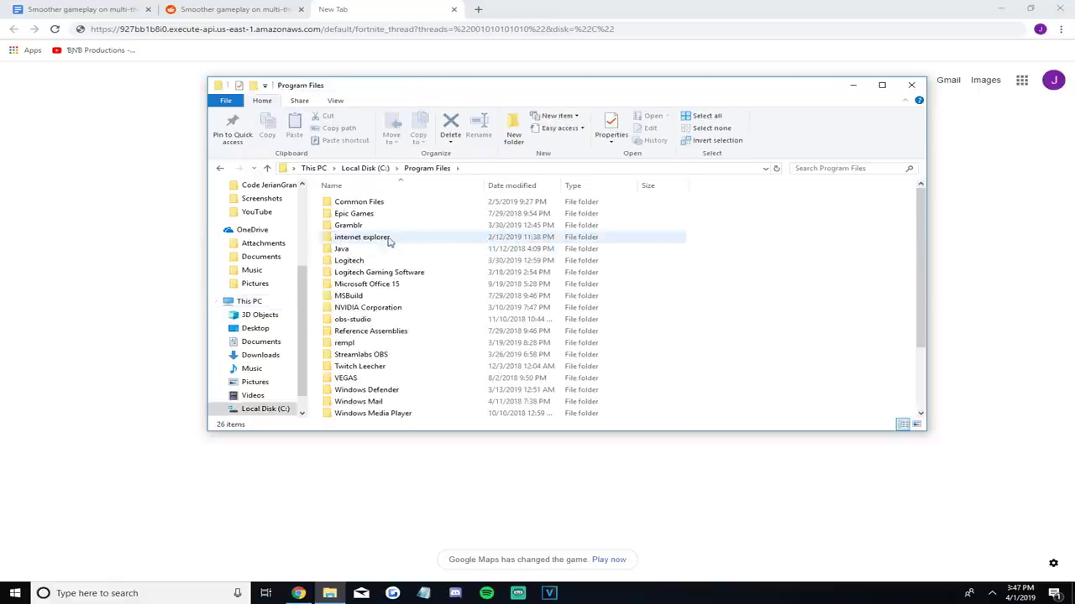
- Re-enter C as the disk value in the link address
click(594, 28)
click(593, 28)
text(C)
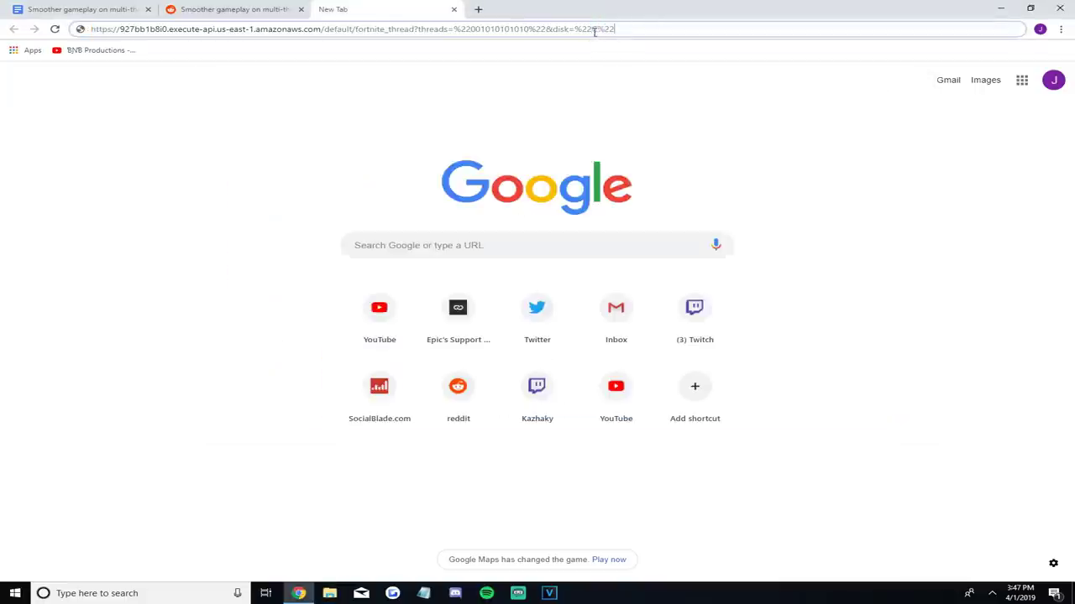
- Check the system drive letter, then load the affinity shortcut page for drive C
key(super+e)
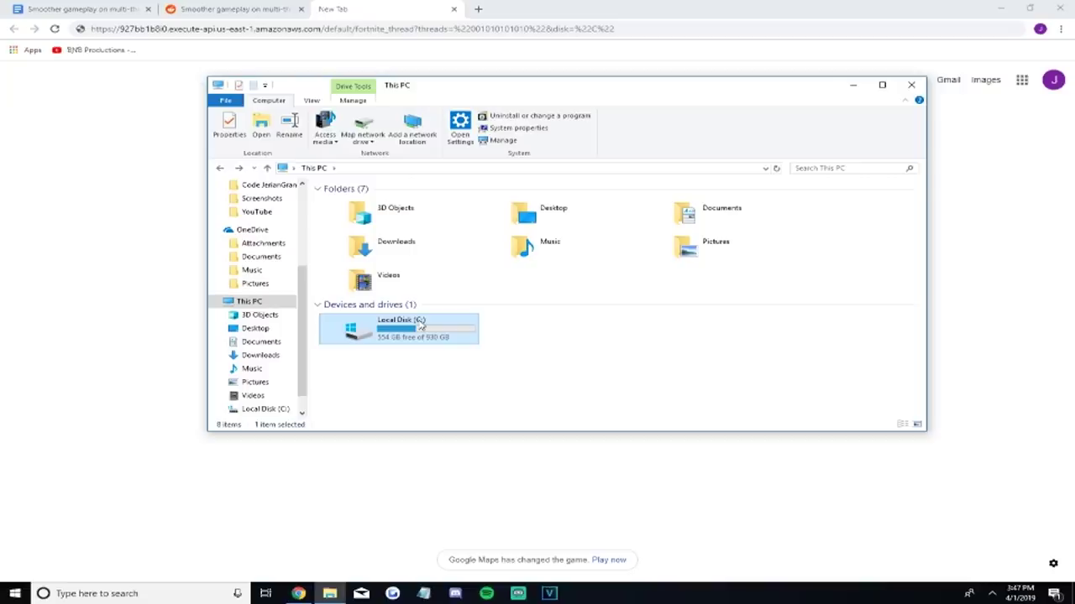
key(alt+Tab)
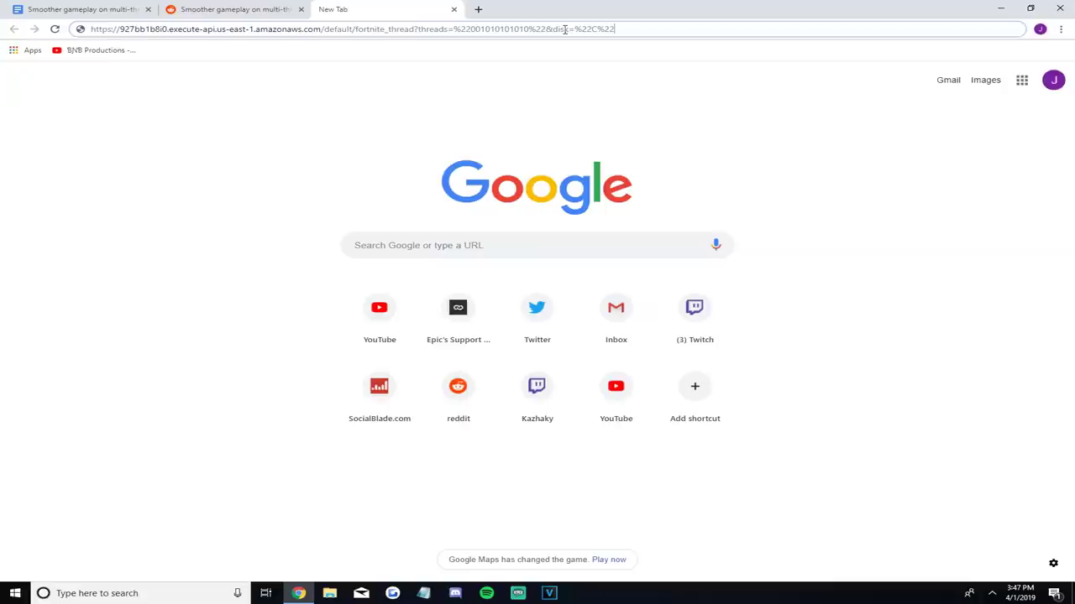
key(Return)
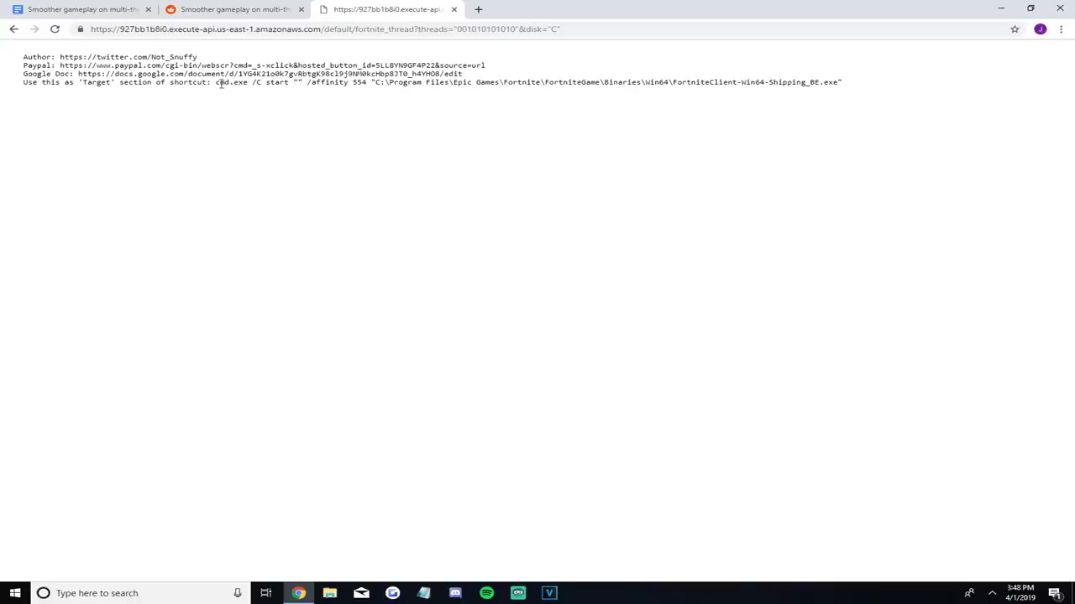
- Copy the page's shortcut target command with /affinity 554 and minimize Chrome
drag(215, 83, 847, 90)
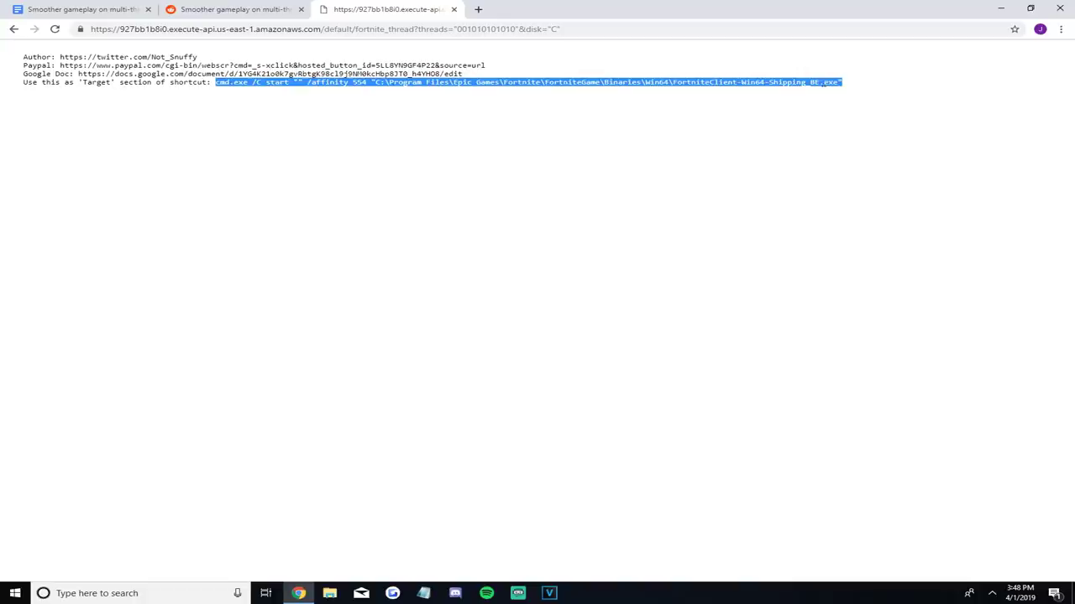
right_click(768, 83)
click(795, 92)
click(1000, 8)
- Create a desktop shortcut named Fortnite targeting the pasted cmd.exe /affinity 554 command
right_click(533, 256)
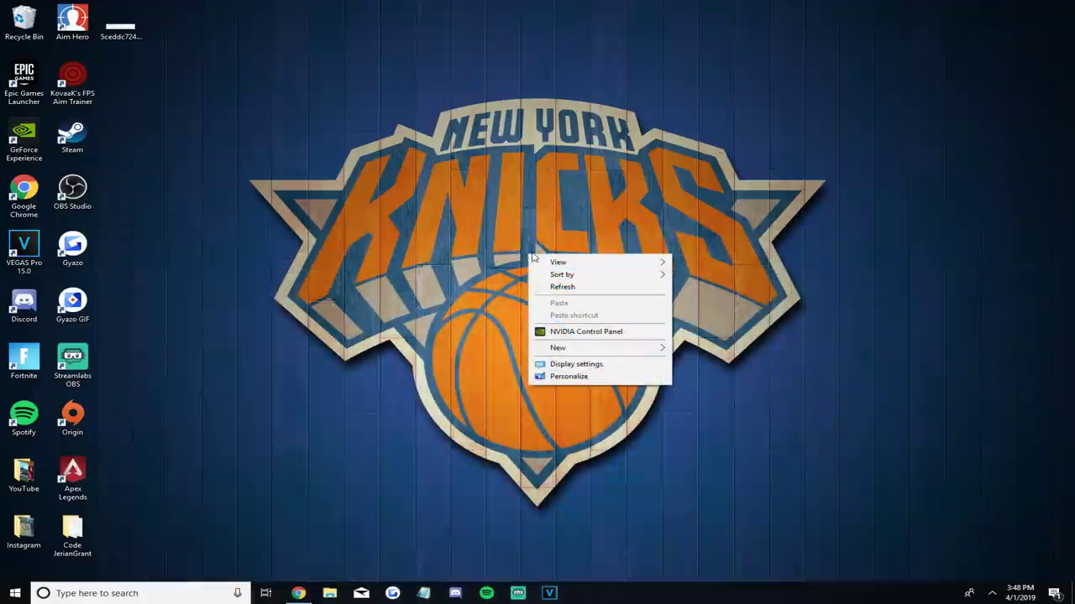
mouse_move(618, 355)
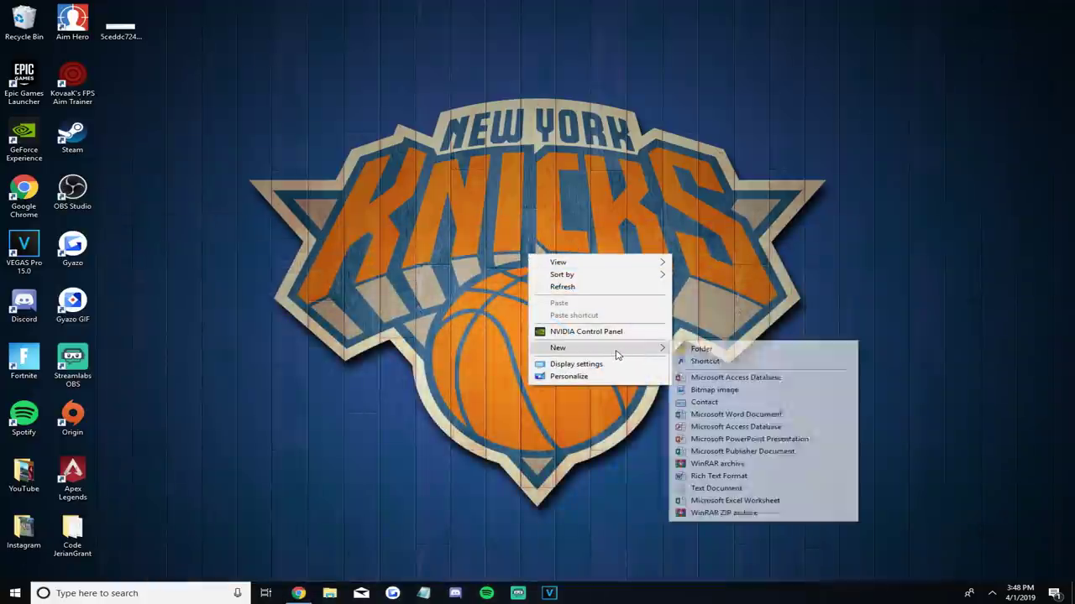
click(704, 361)
right_click(409, 290)
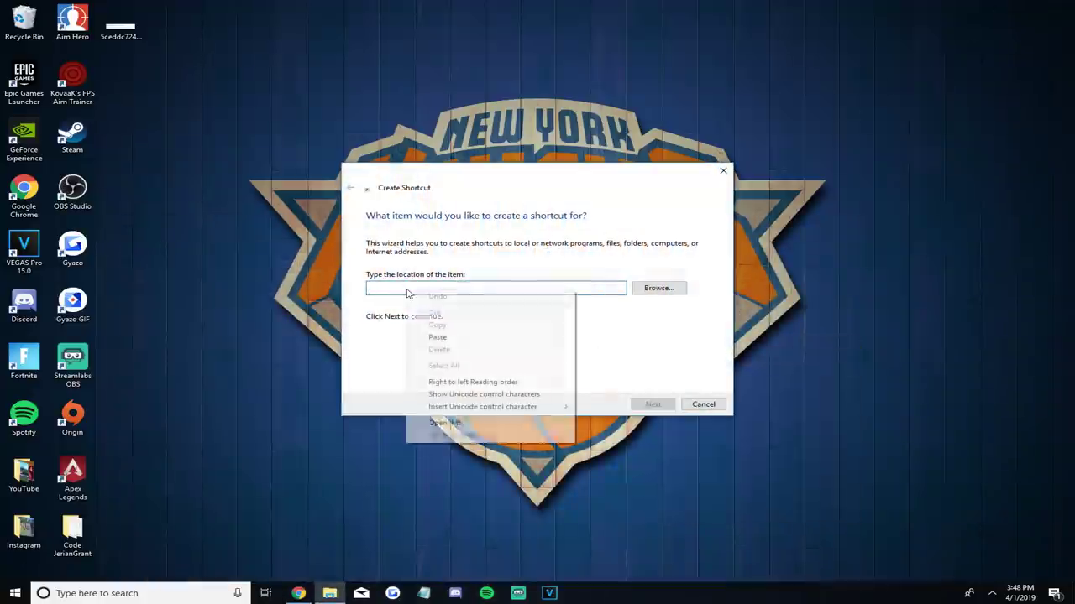
click(437, 336)
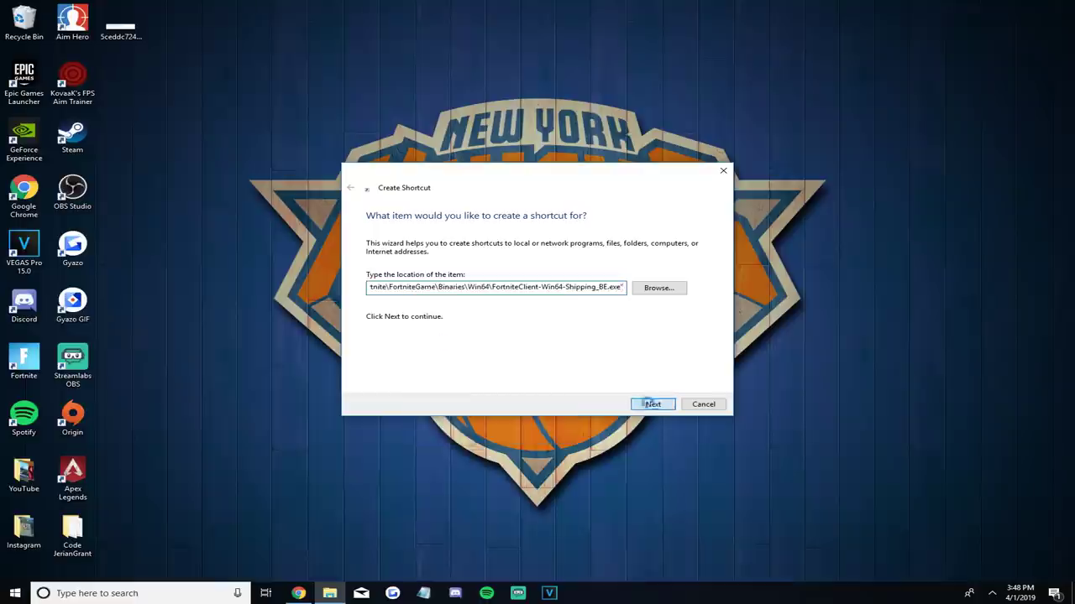
click(652, 404)
text(For)
key(Return)
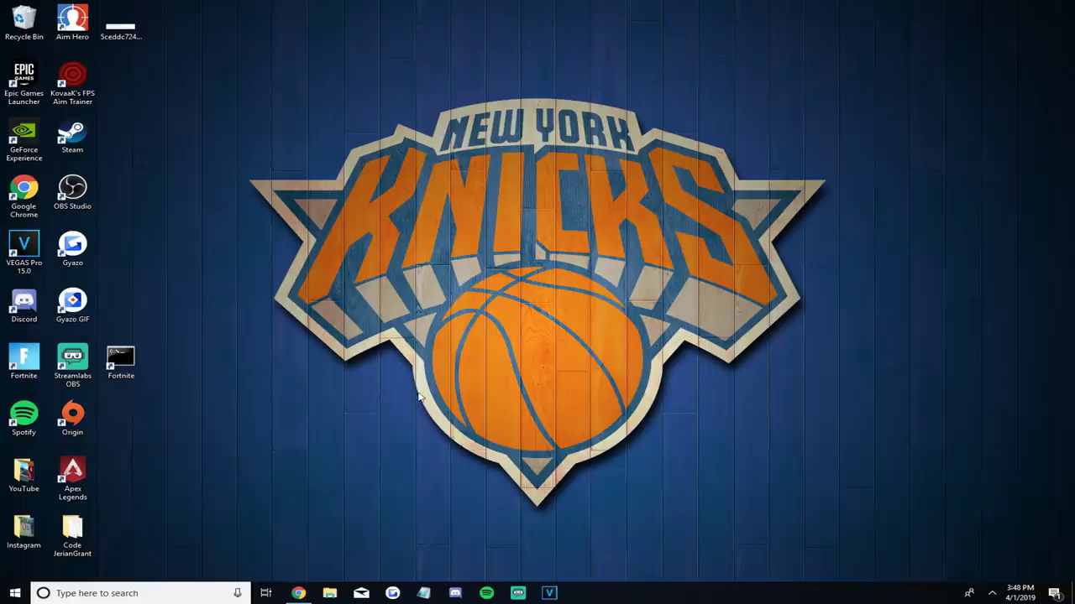
- Exit the Epic Games launcher from the system tray
click(991, 593)
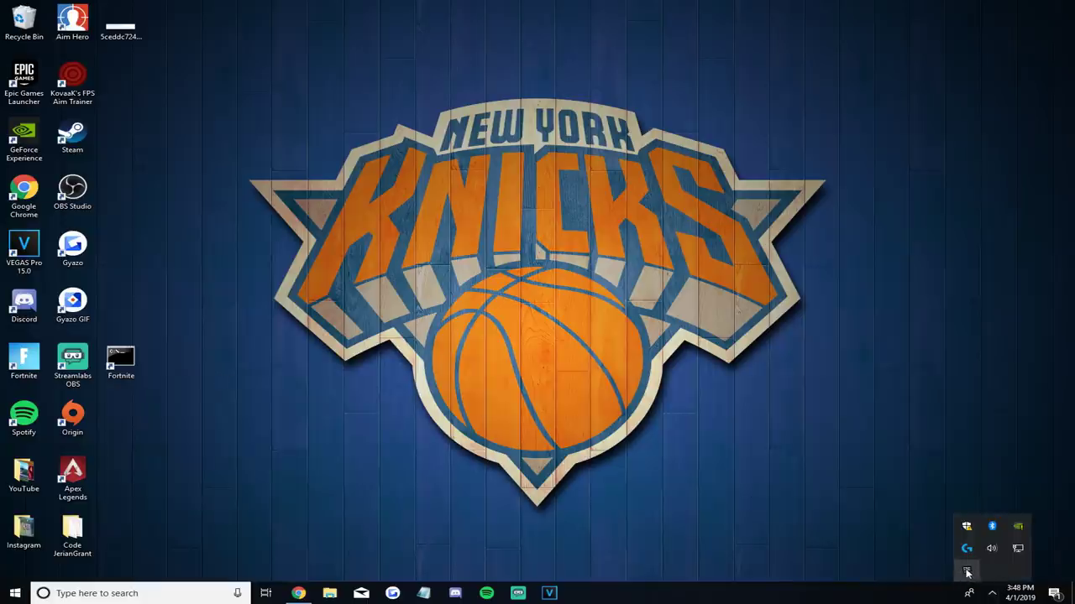
right_click(966, 572)
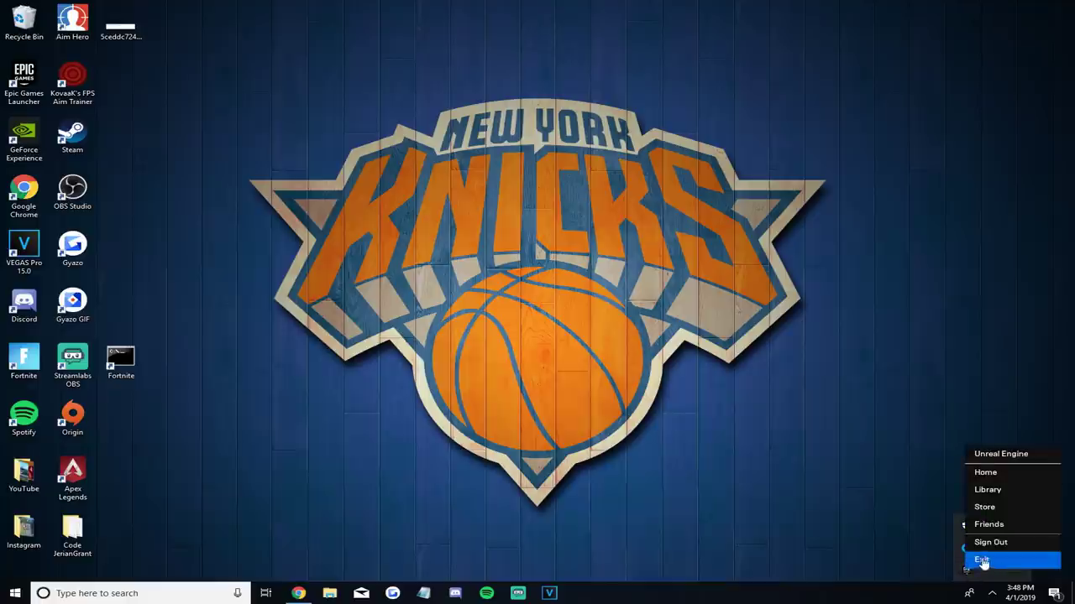
click(987, 563)
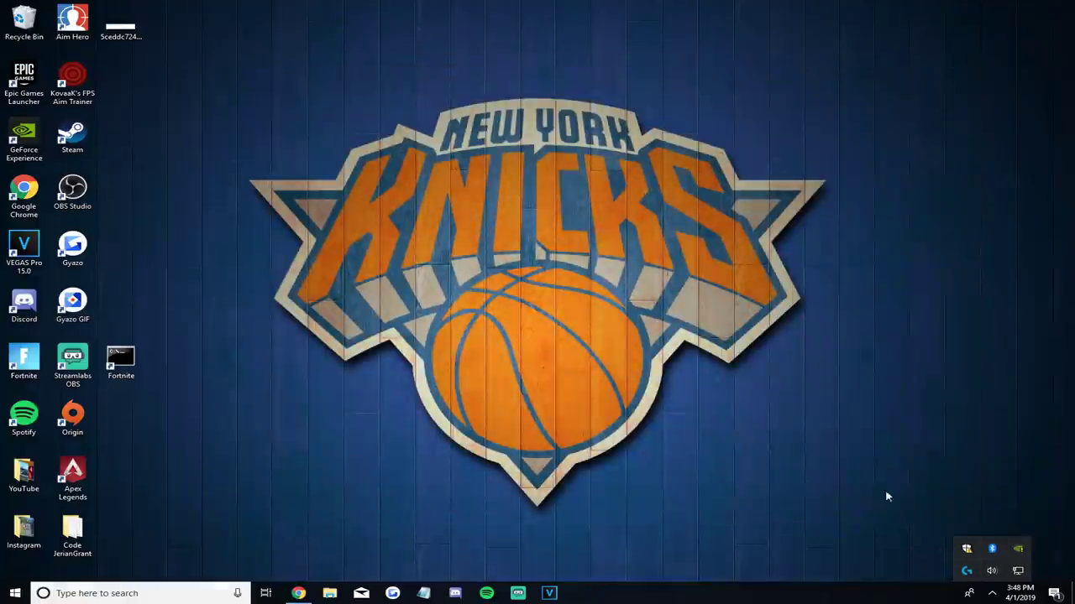
- Review running processes in Task Manager, then launch Fortnite from the new shortcut
key(ctrl+alt+Delete)
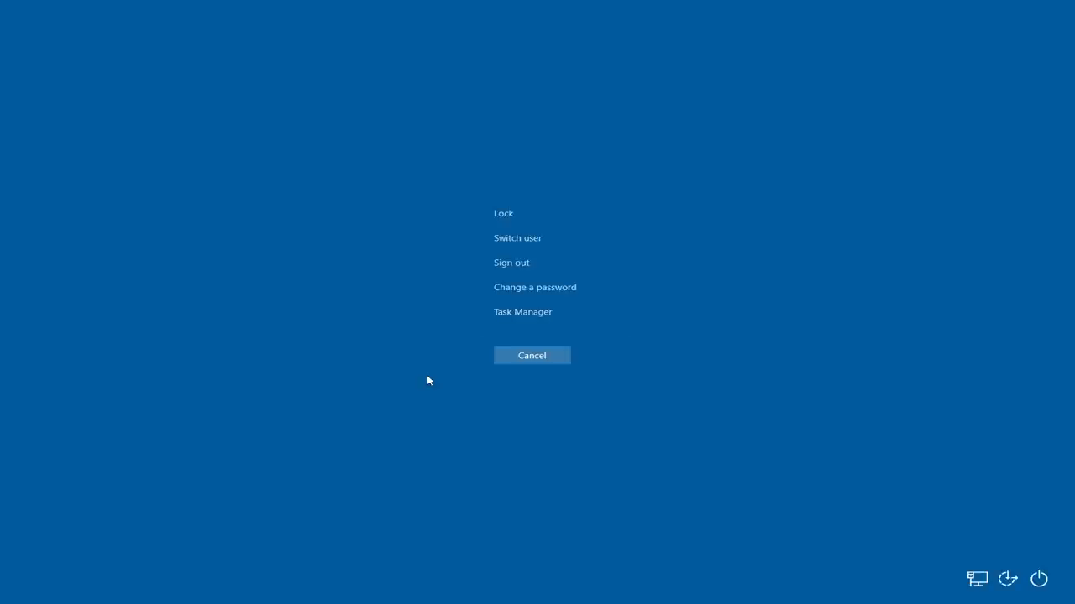
click(523, 313)
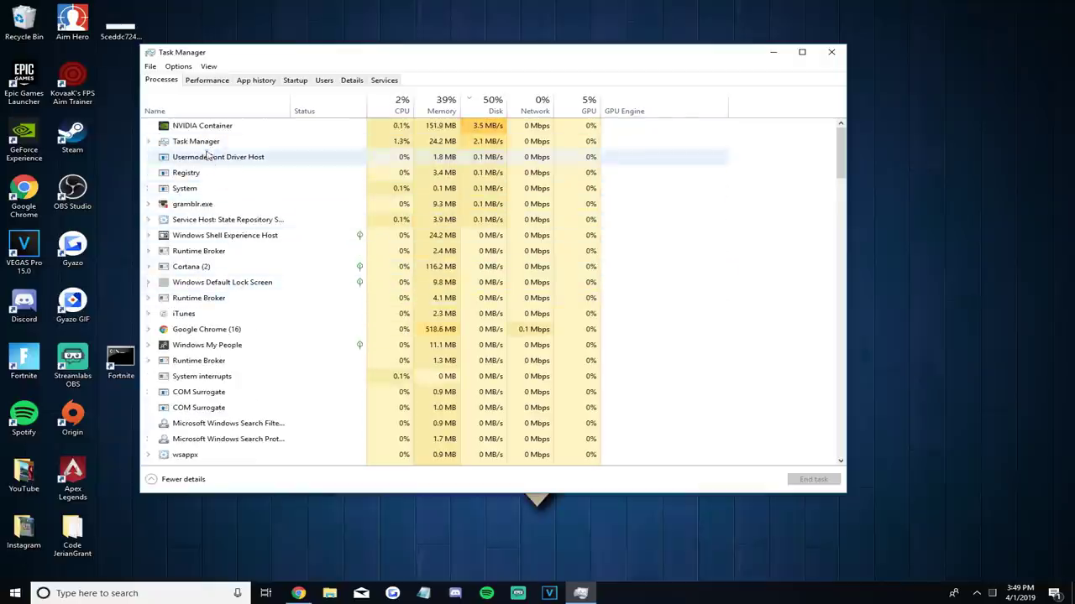
key(alt+F4)
double_click(124, 359)
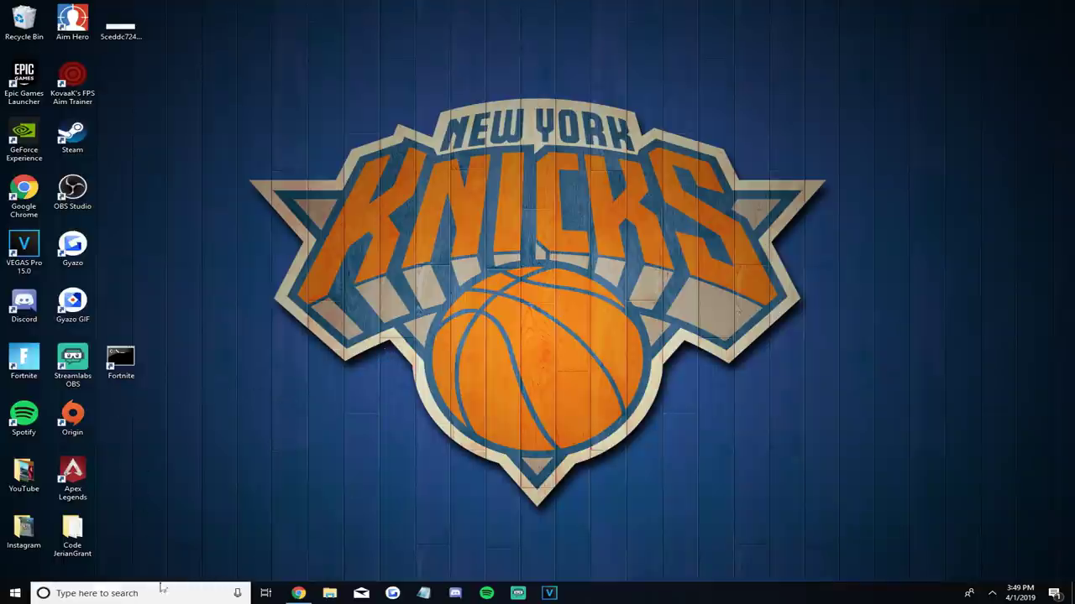
click(122, 593)
- Switch EpicGamesLauncher off in the Startup apps settings and close Settings
text(startup)
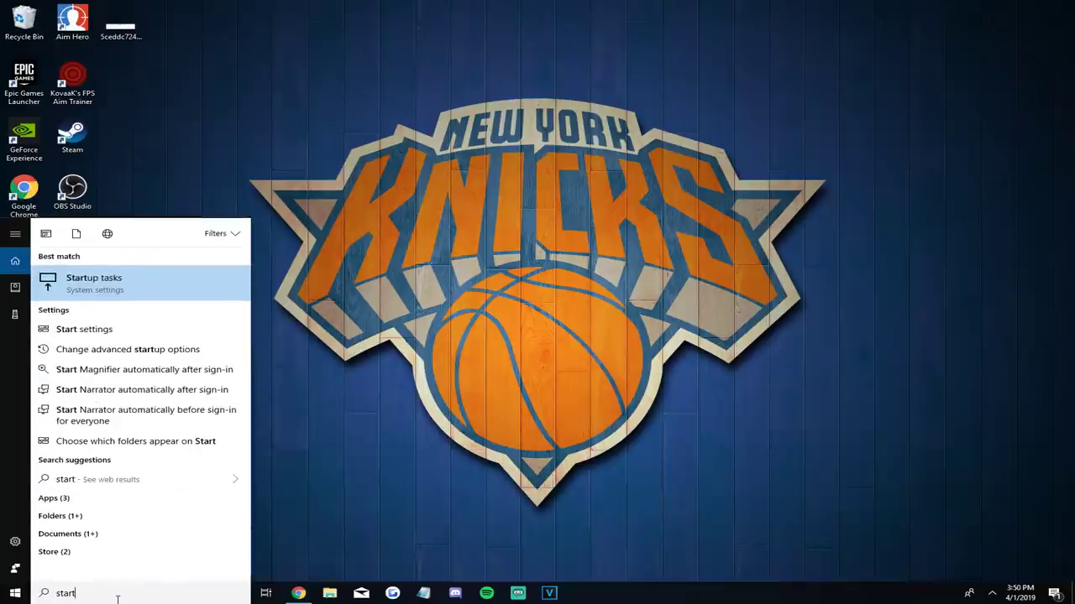
click(115, 288)
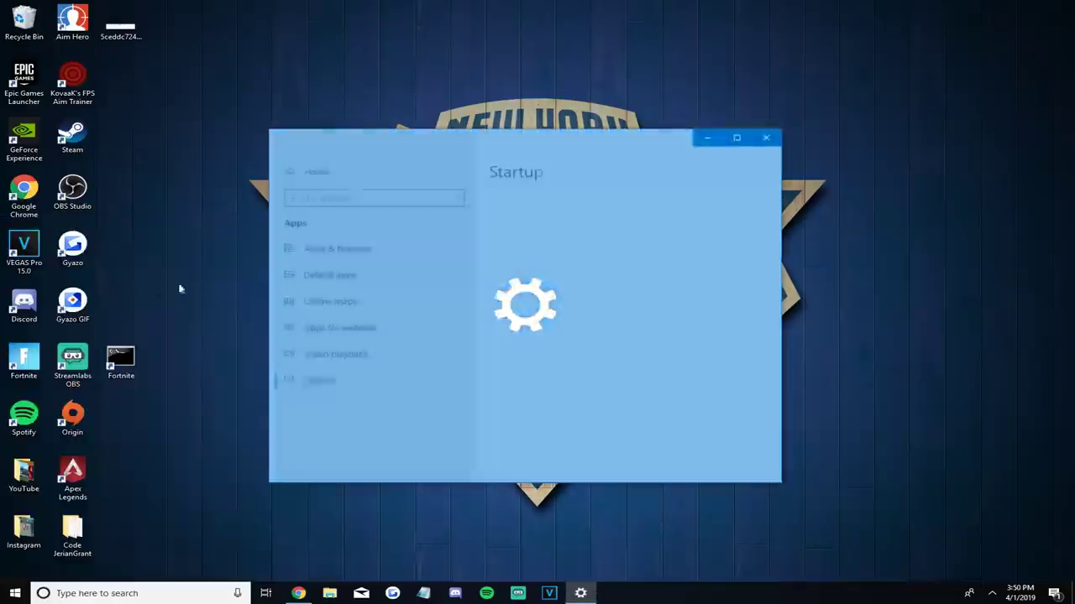
click(318, 392)
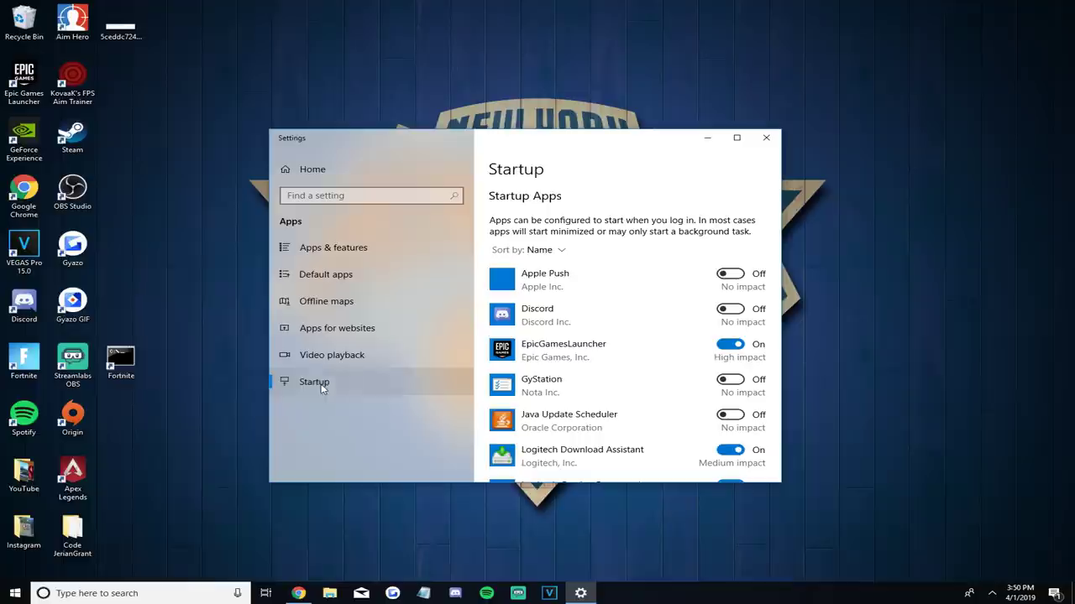
click(732, 345)
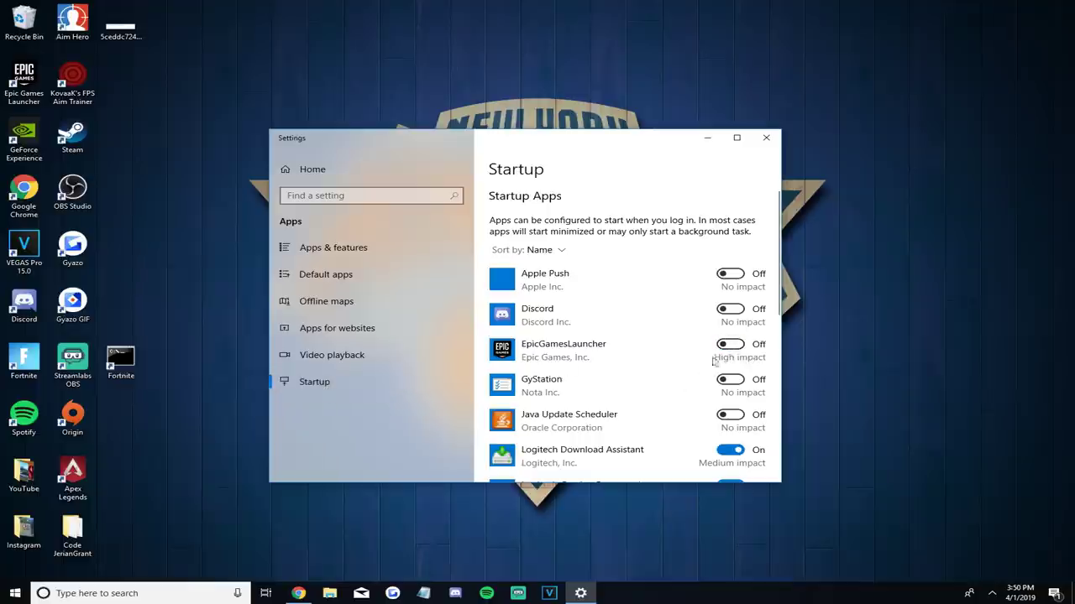
click(765, 138)
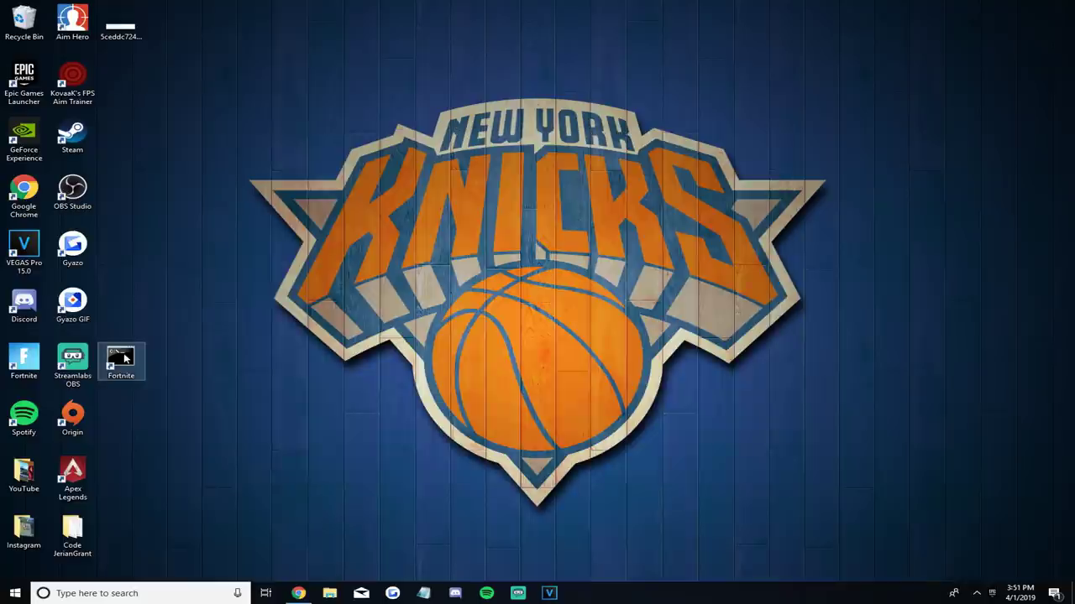
- Launch Fortnite via the affinity shortcut, run to the temple steps at ~300 FPS, then open its launcher settings
double_click(121, 361)
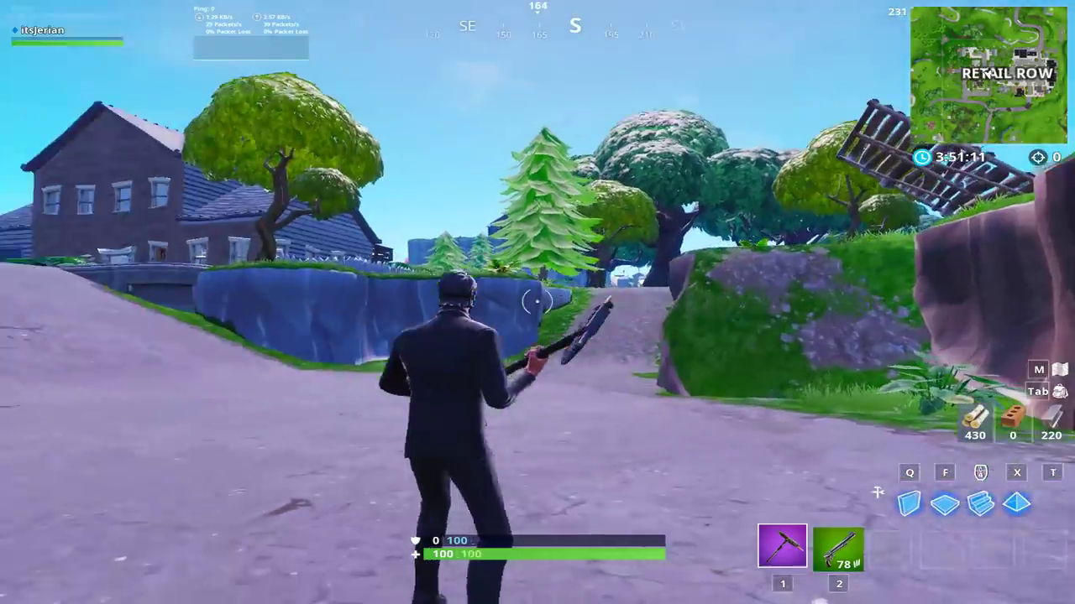
key(2)
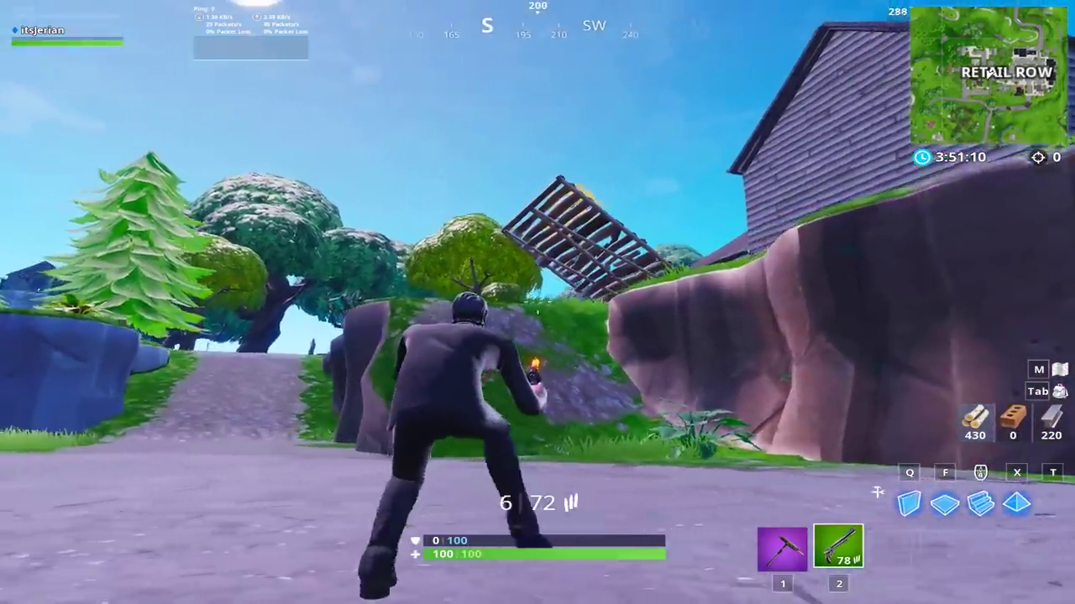
key(w)
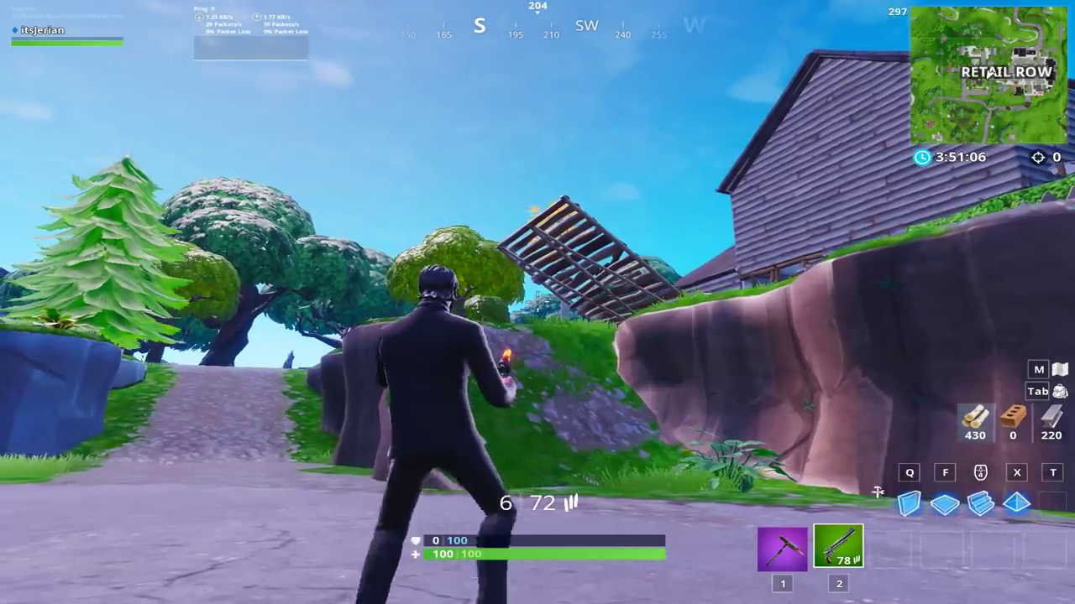
key(w)
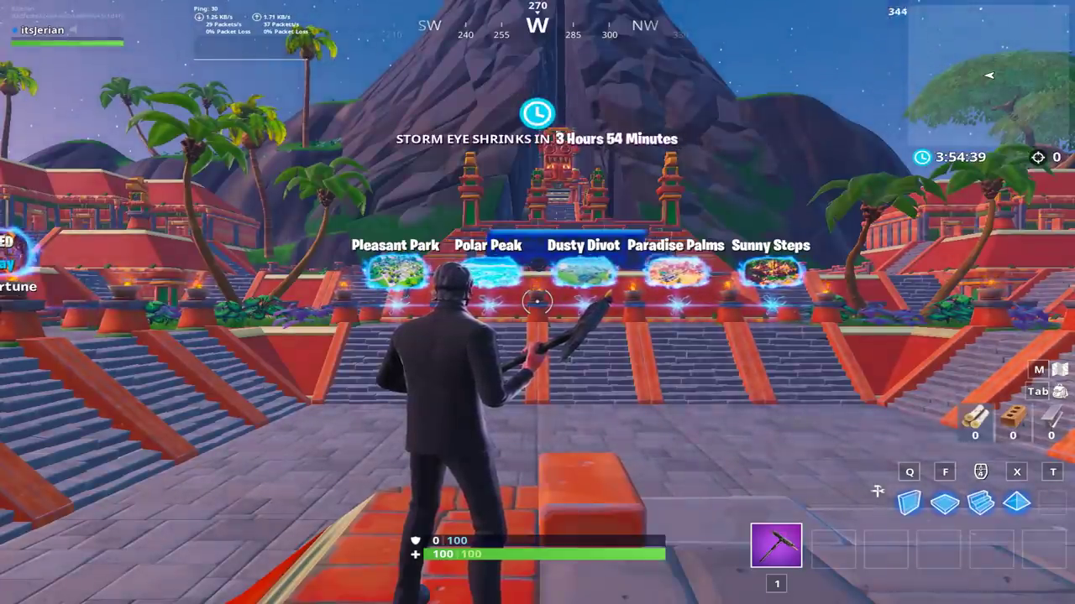
key(w)
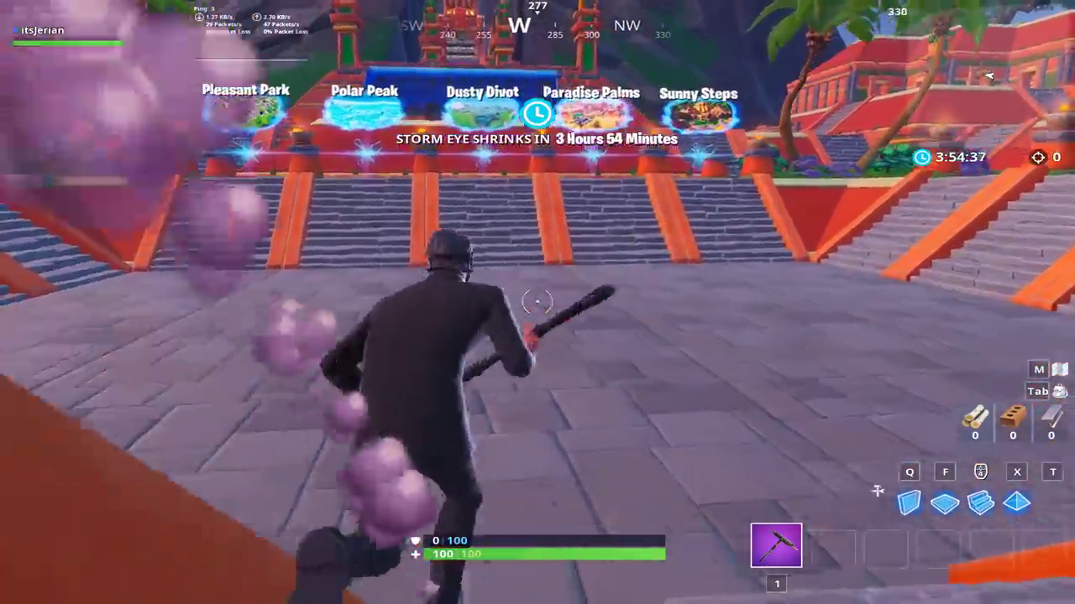
key(w)
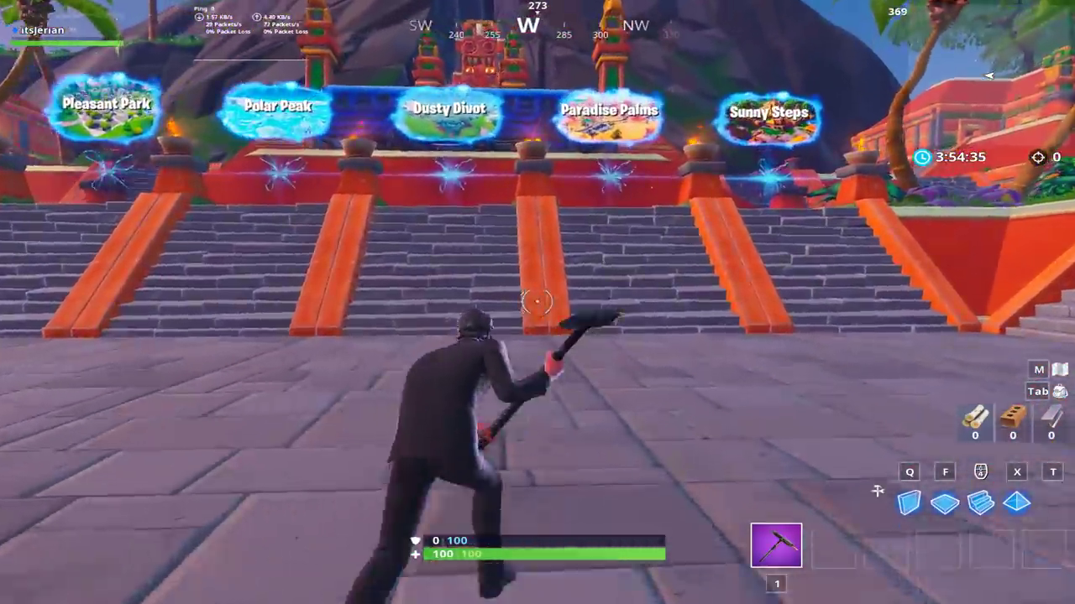
key(w)
key(w)
key(w)
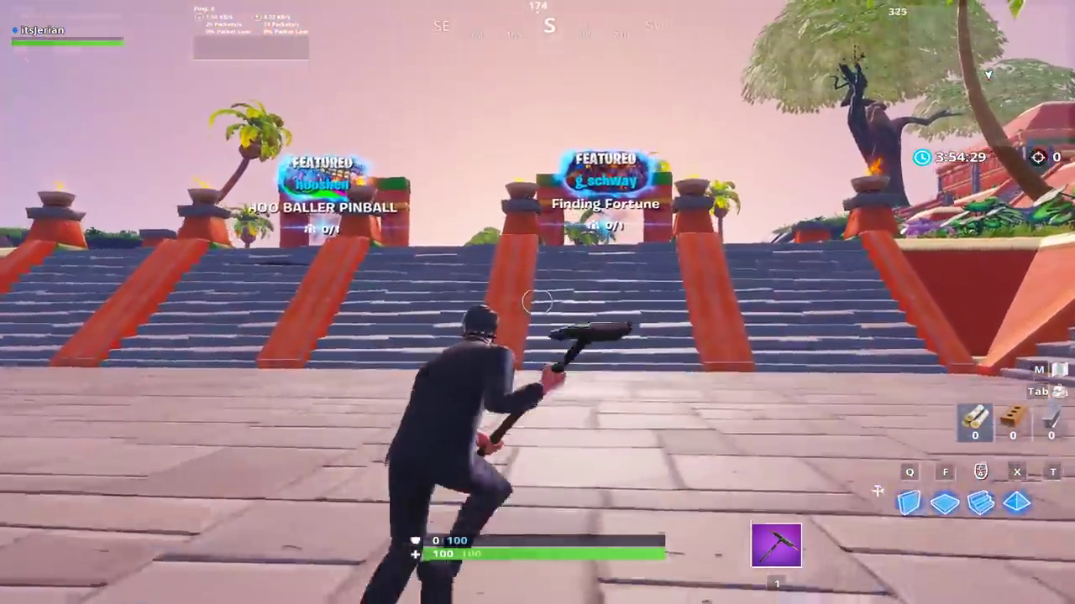
key(w)
key(w)
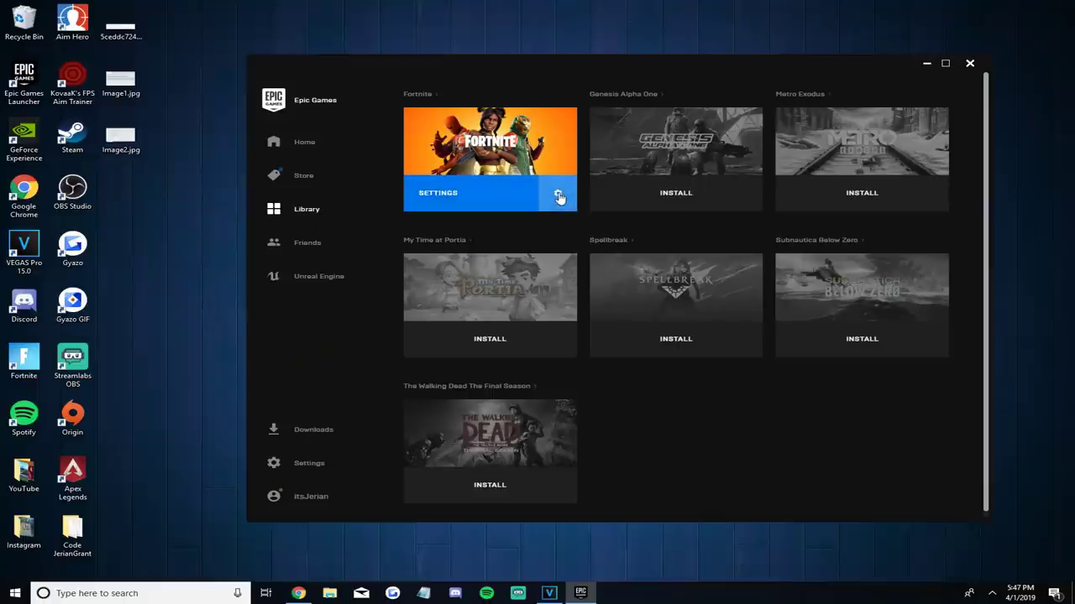
click(559, 196)
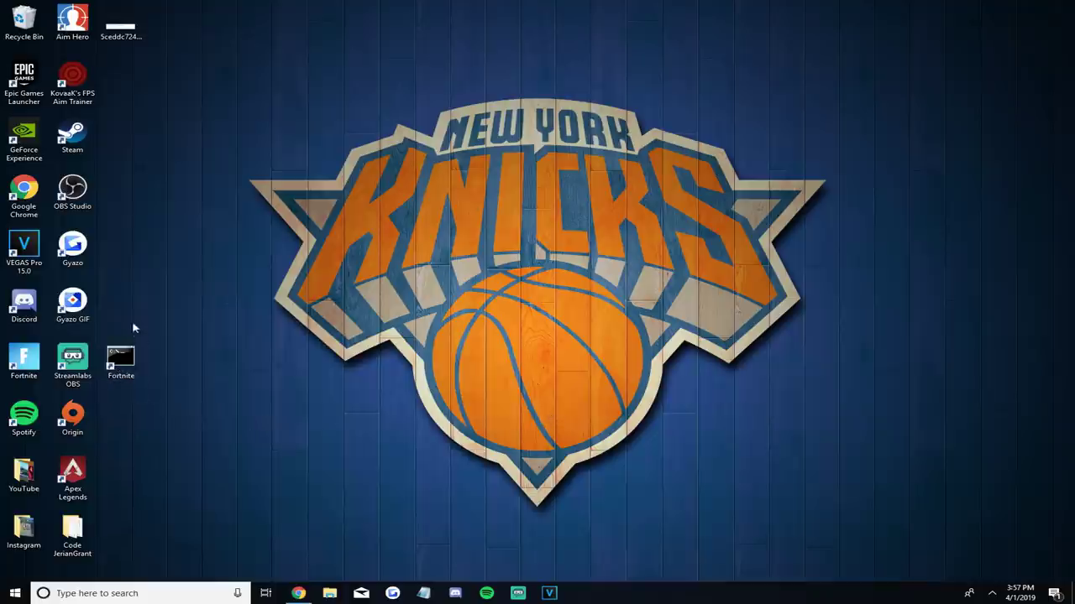
- Relaunch Fortnite from the desktop shortcut, then bring up and use the shortcut's right-click options
double_click(126, 361)
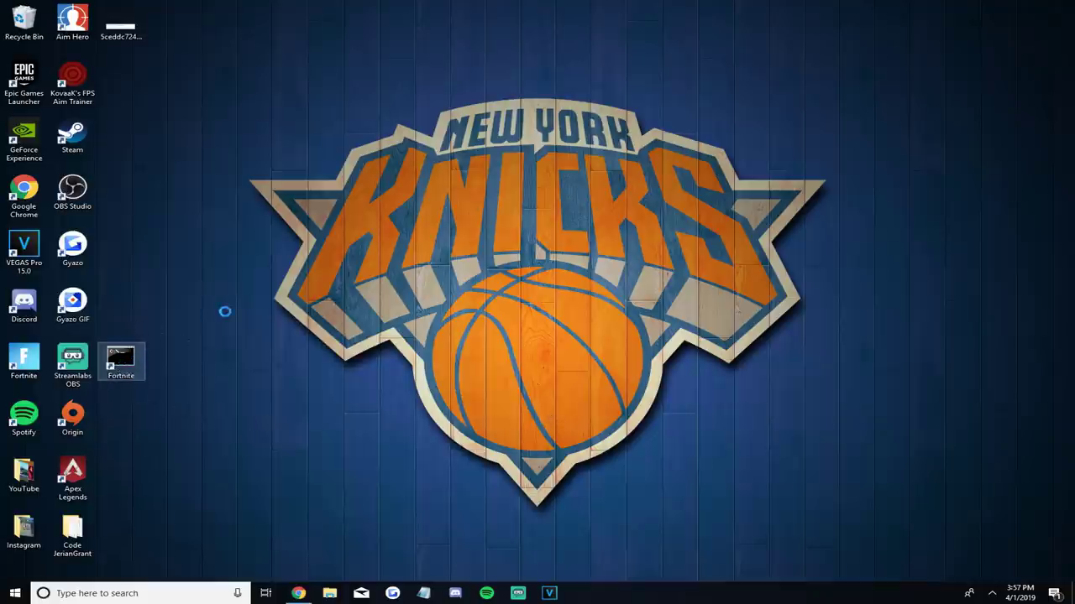
right_click(123, 361)
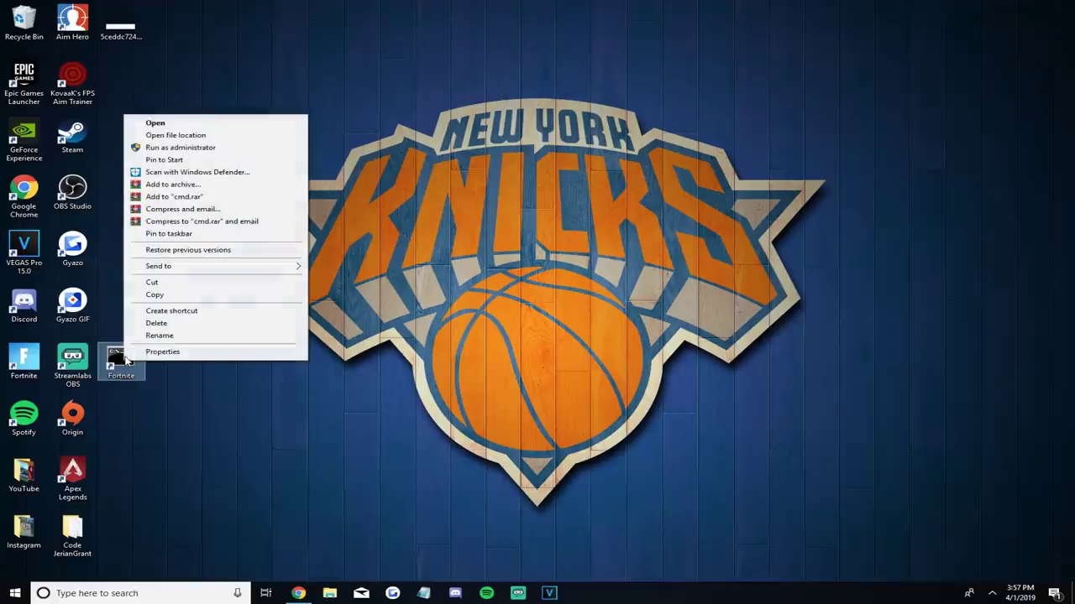
click(167, 330)
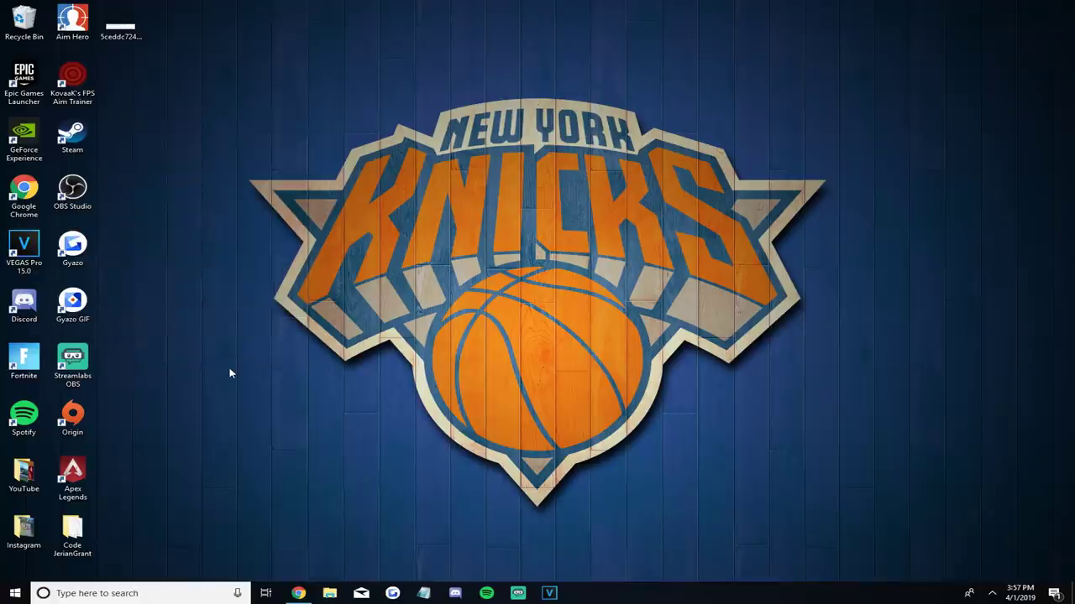
click(28, 367)
- Open NVIDIA Control Panel, confirm image settings emphasize Performance, then go to Manage 3D settings
right_click(271, 462)
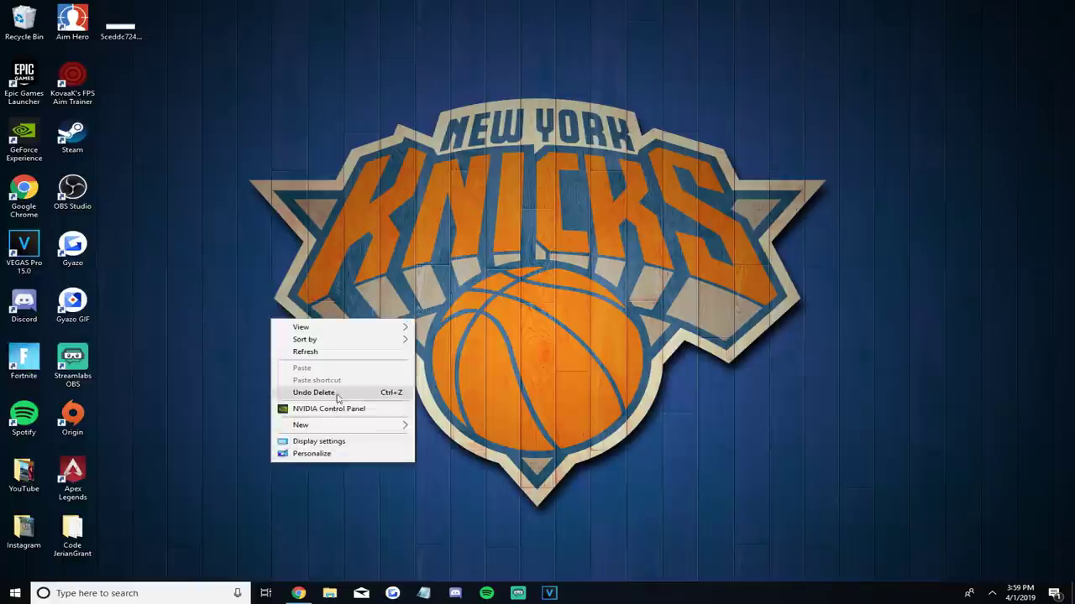
click(346, 412)
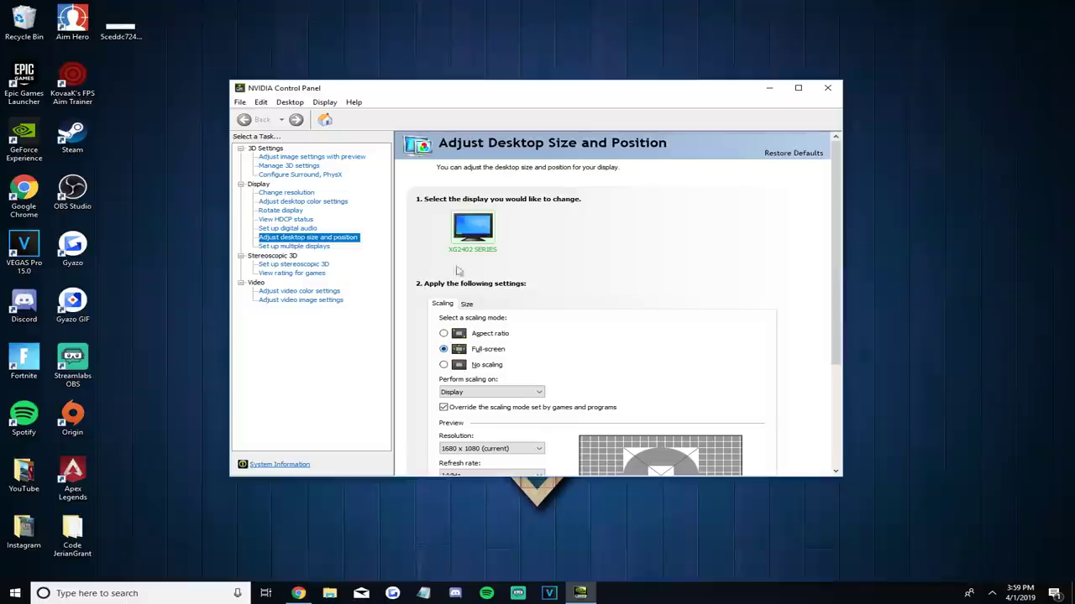
click(304, 158)
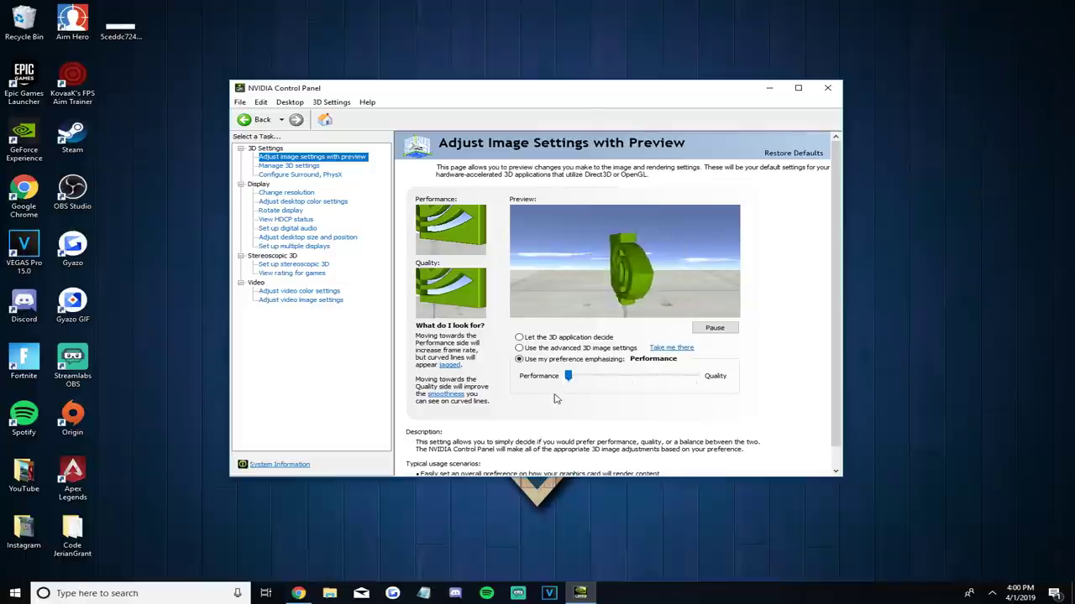
mouse_move(523, 351)
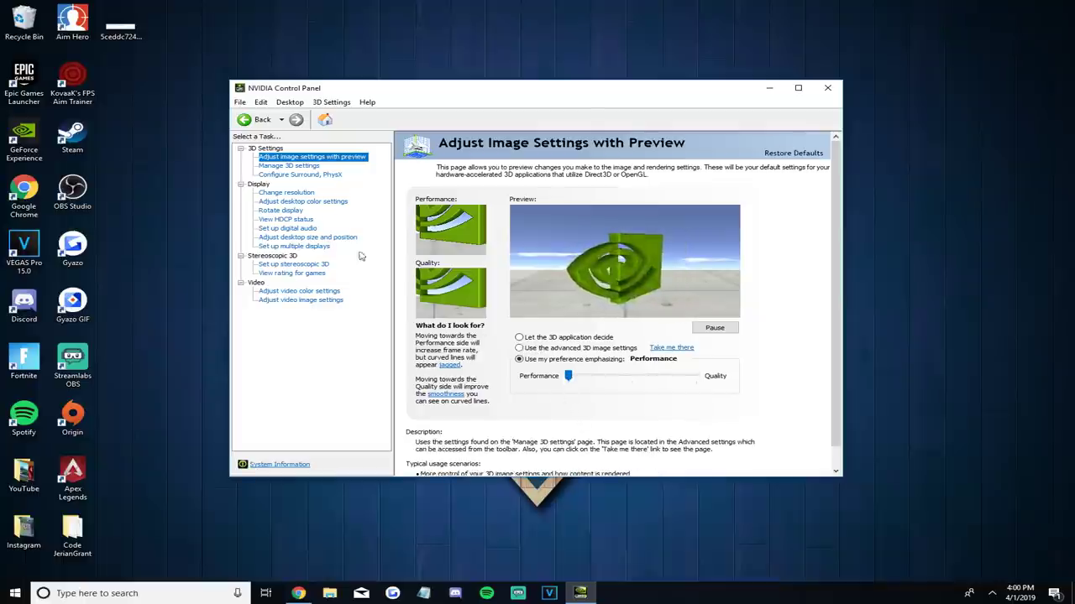
click(290, 166)
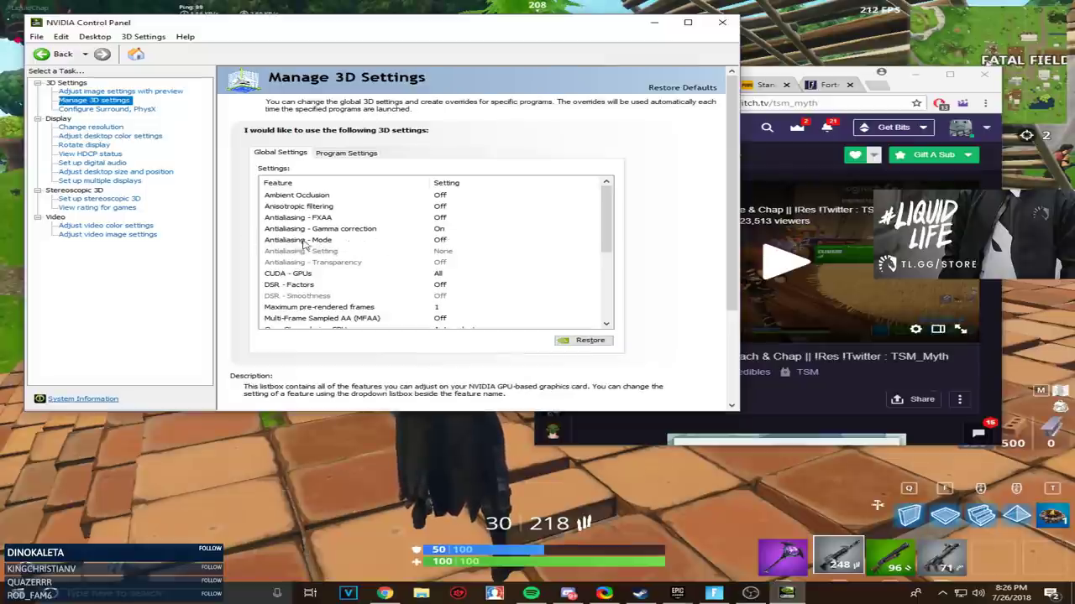
scroll(601, 228, down, 2)
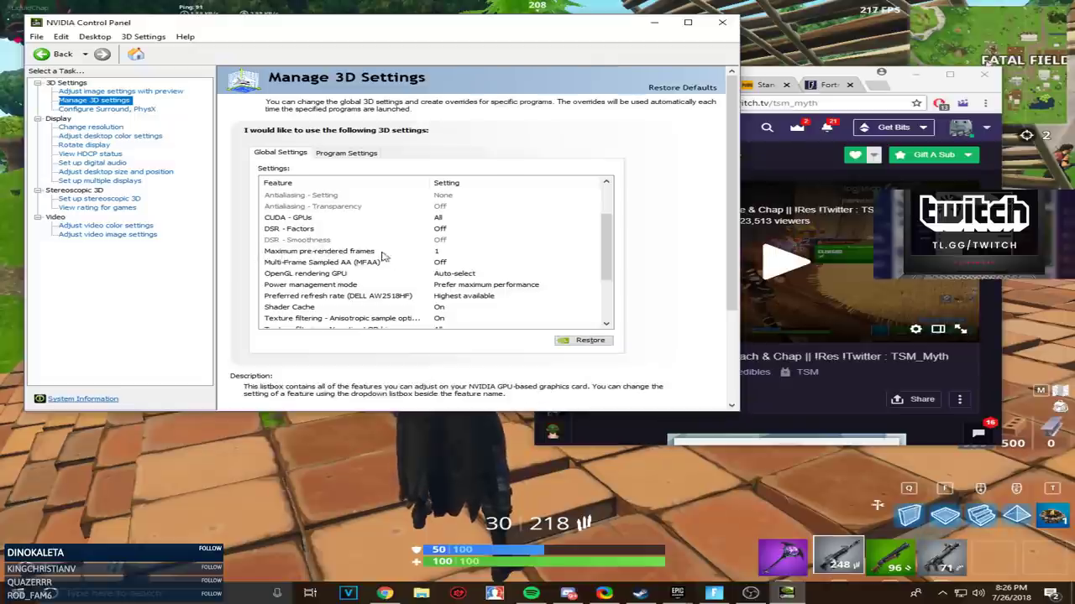
scroll(607, 241, down, 2)
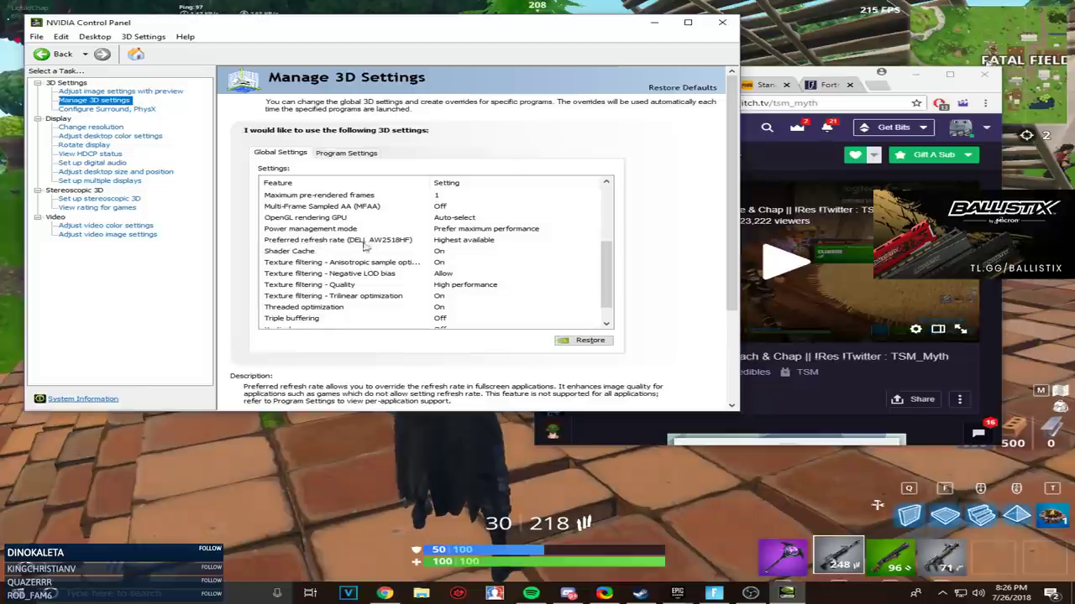
scroll(563, 252, down, 1)
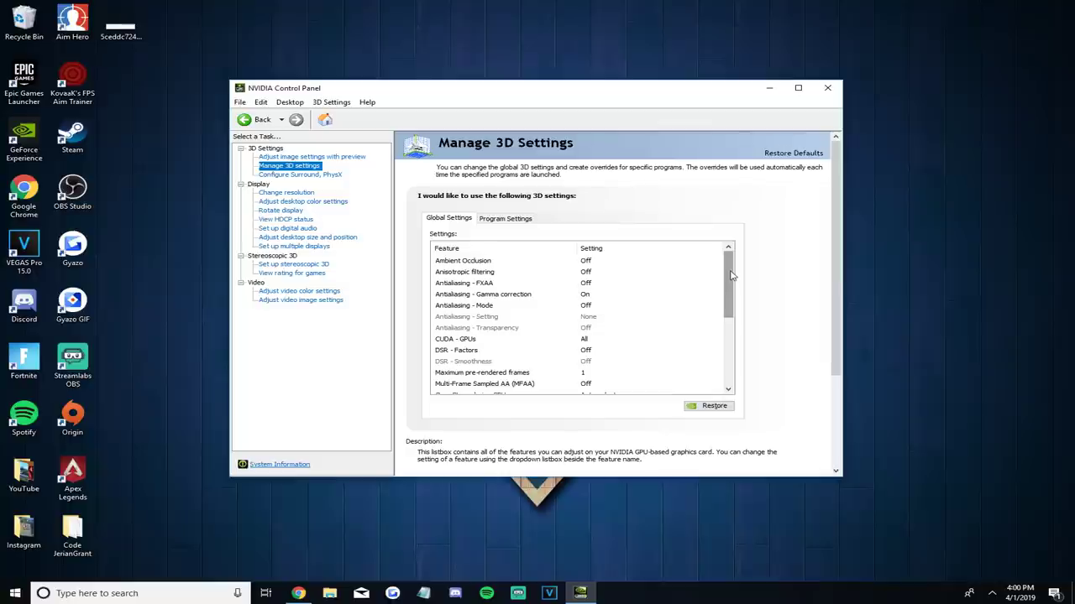
- Scroll through the Global Settings 3D options list, then close NVIDIA Control Panel with Alt+F4
mouse_move(729, 273)
mouse_down()
mouse_move(728, 283)
mouse_move(729, 258)
mouse_up()
drag(730, 259, 728, 317)
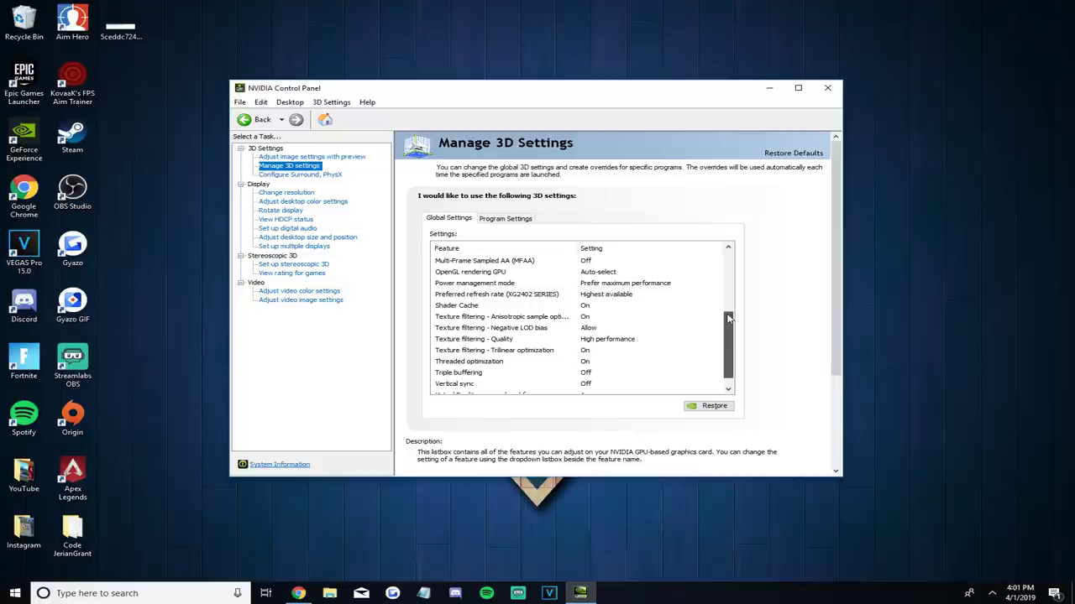
drag(728, 317, 742, 247)
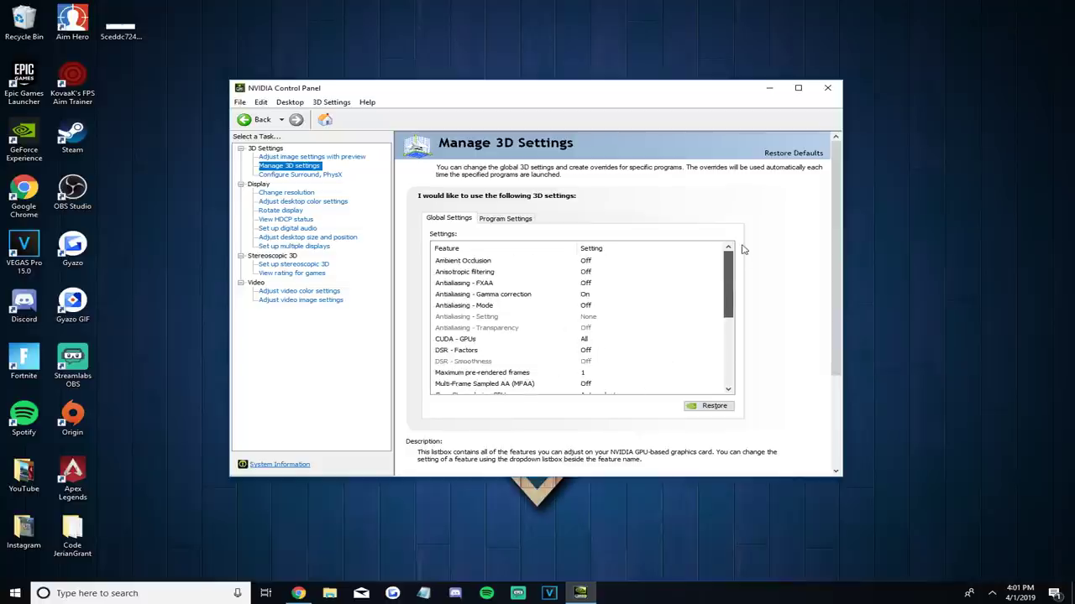
mouse_move(728, 278)
mouse_down()
mouse_move(729, 372)
mouse_move(739, 261)
mouse_up()
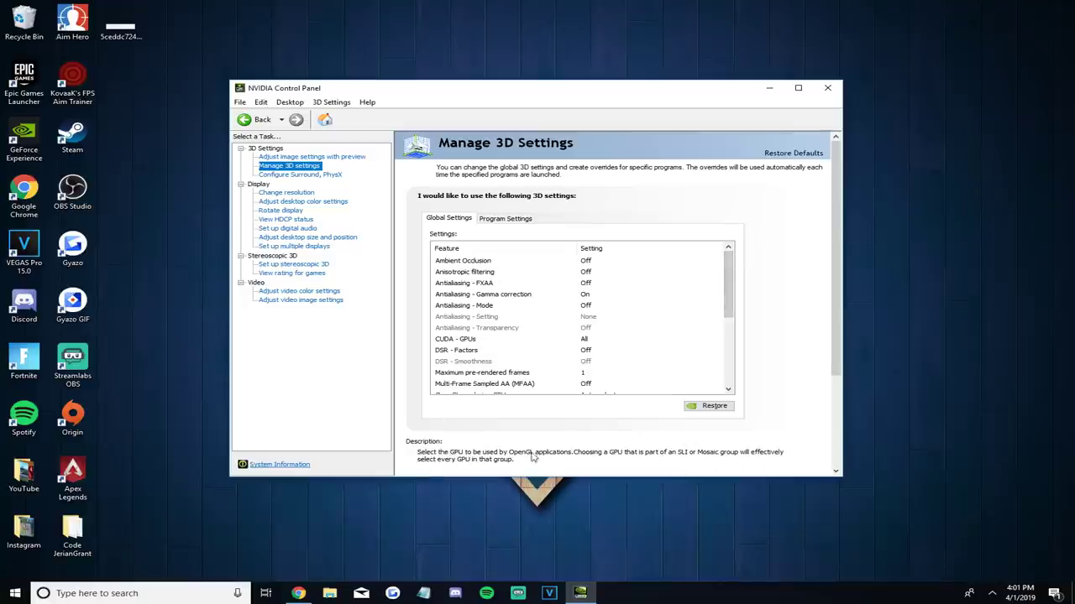
mouse_move(460, 286)
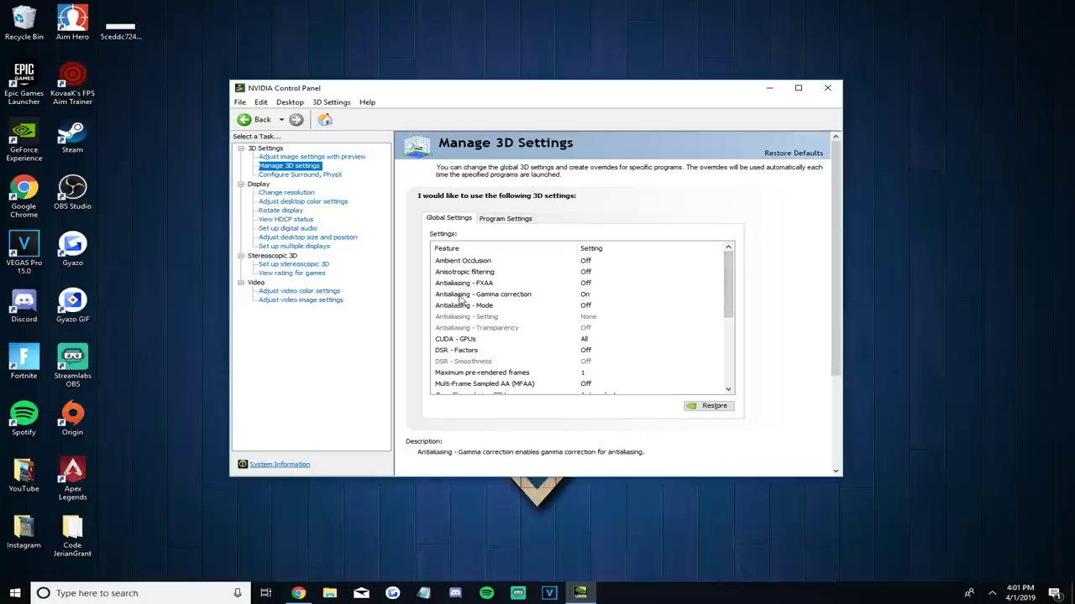
key(alt+F4)
- Search 'defragme', launch Defragment and Optimize Drives, and start optimizing drive C:
click(130, 588)
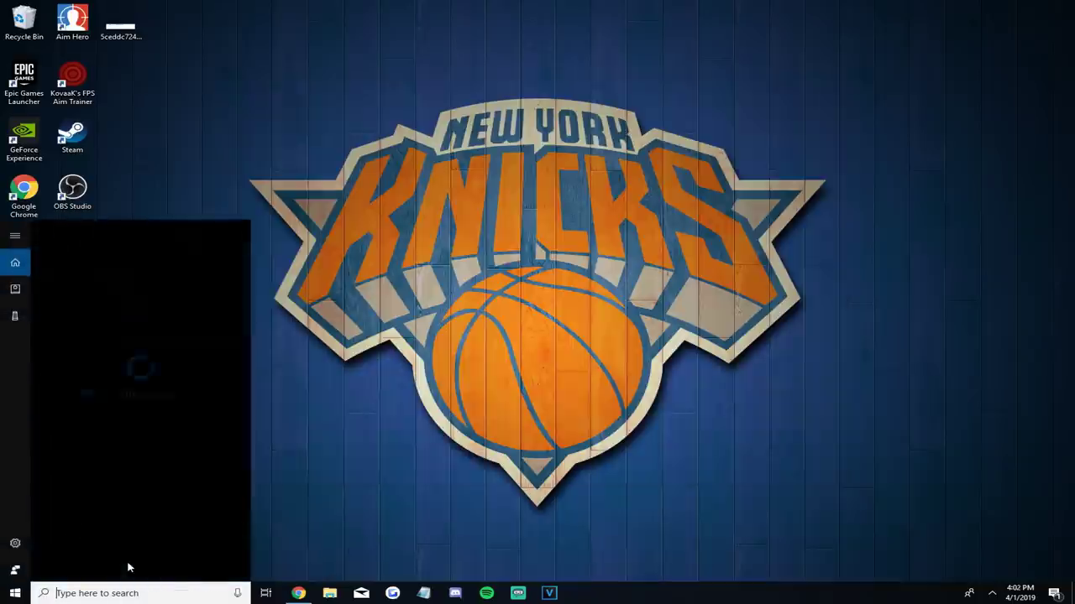
text(defragme)
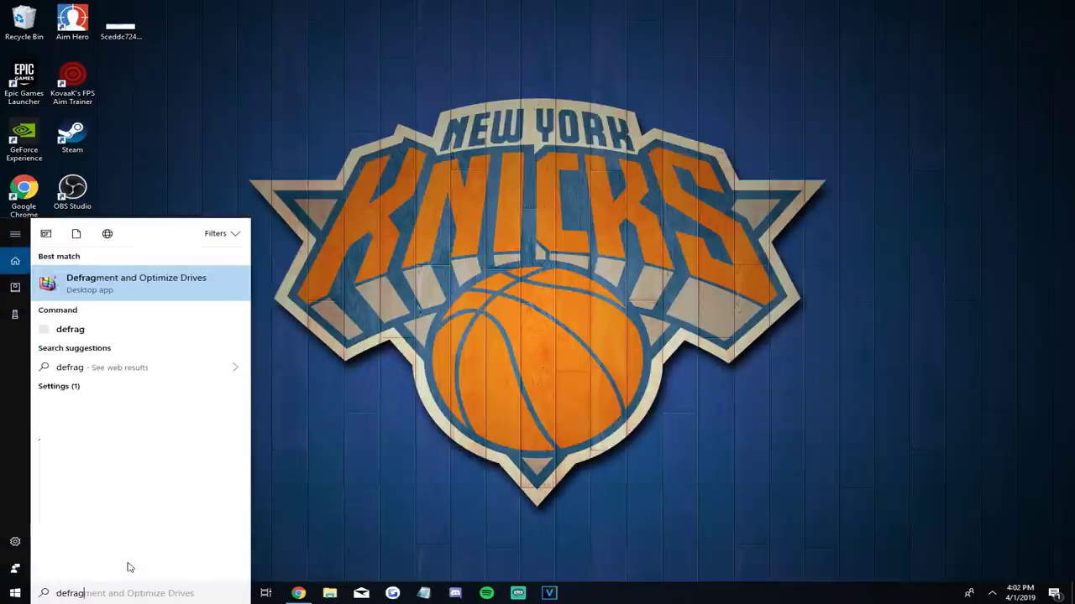
click(114, 285)
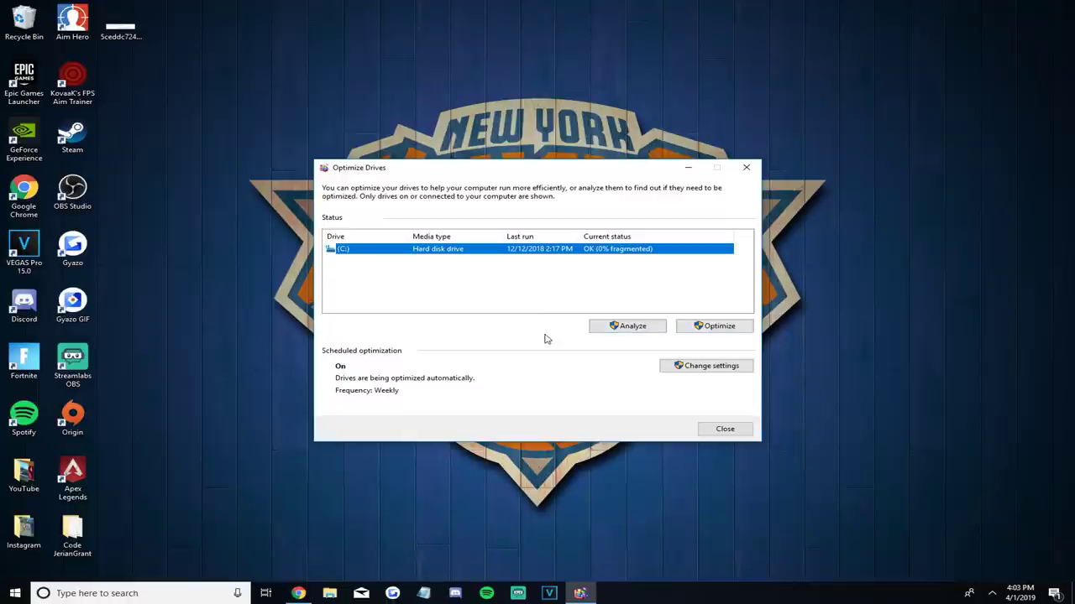
click(719, 326)
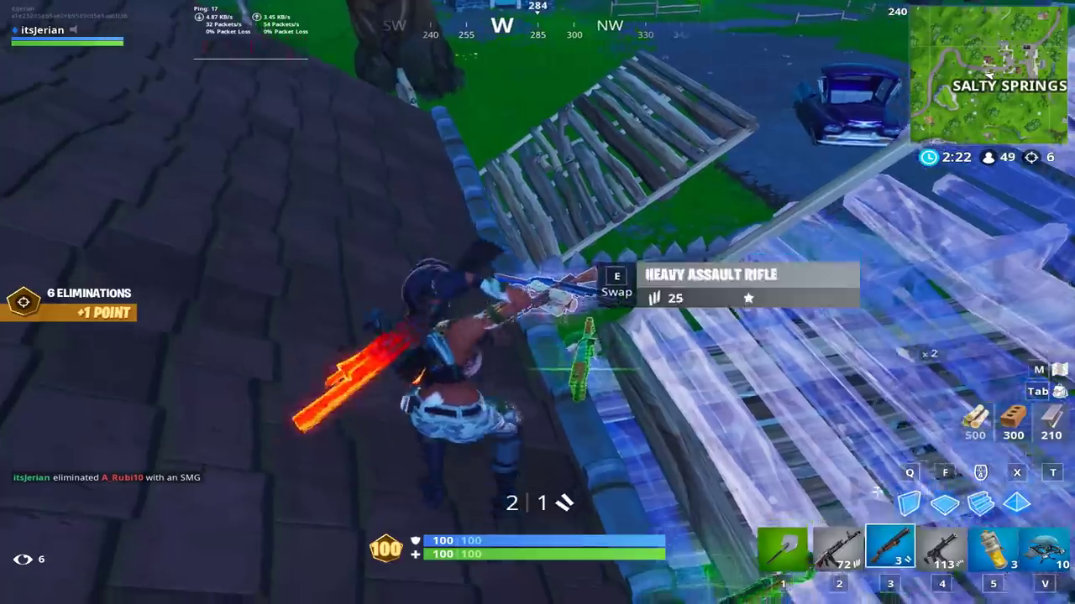
- Ready the Tactical Shotgun, box in with metal walls, roof and ramps, and shoot the enemy
key(3)
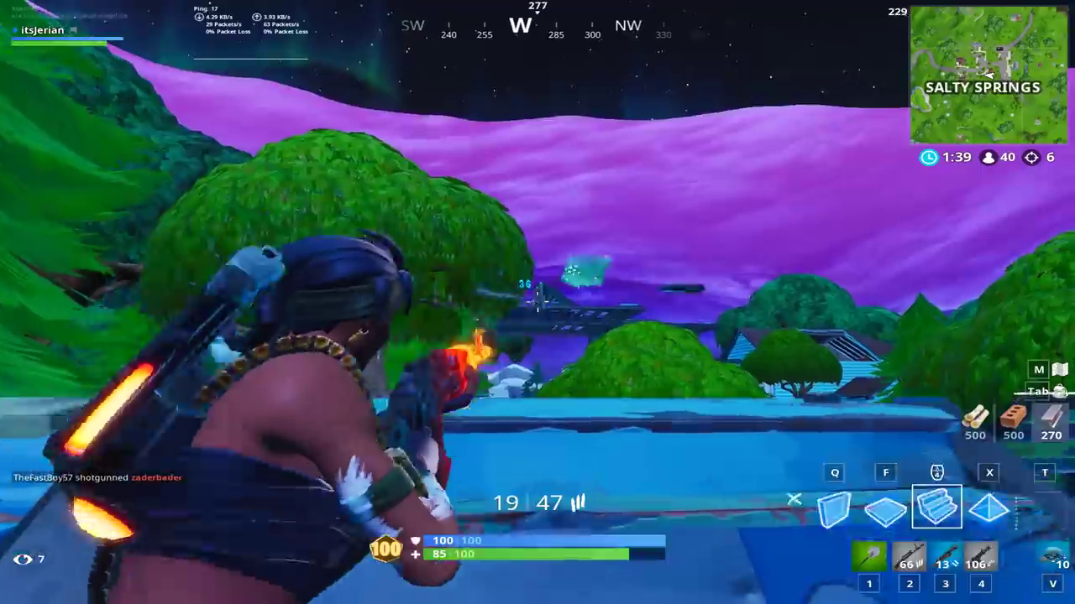
key(w)
key(2)
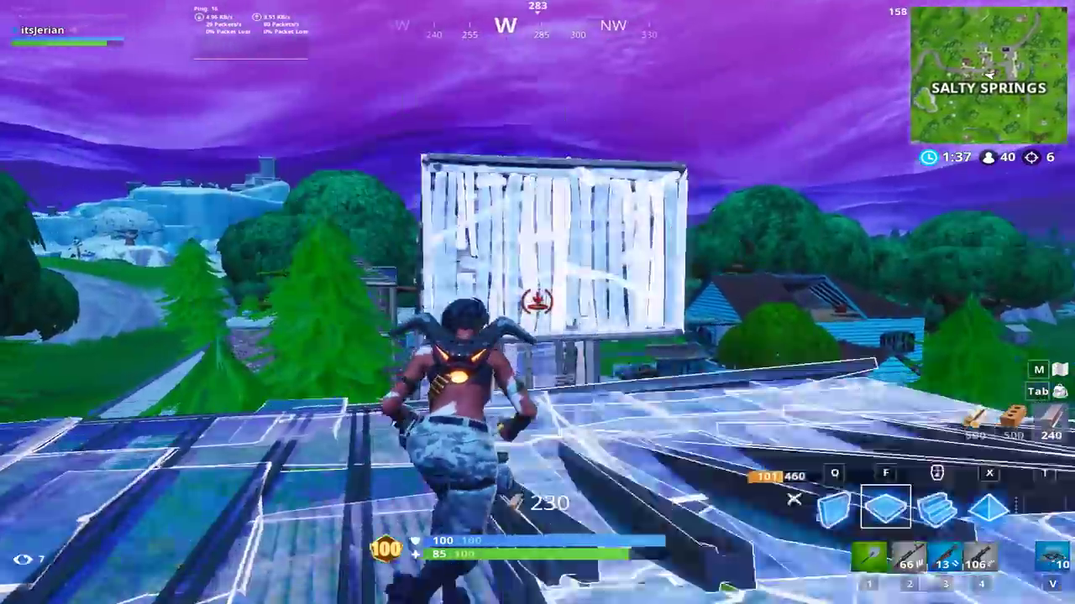
click(538, 302)
click(537, 302)
key(3)
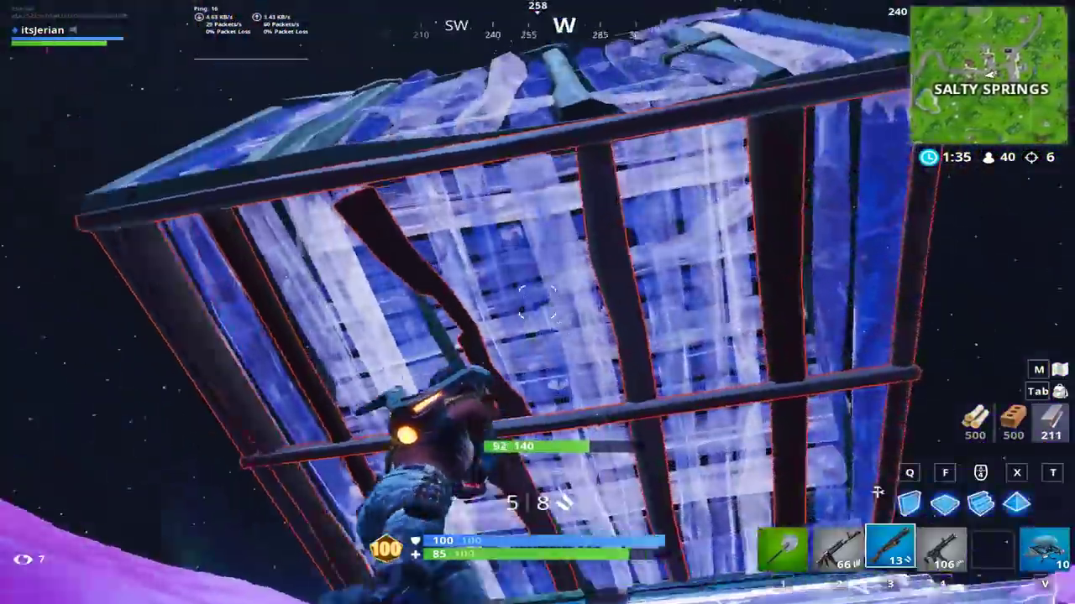
key(w)
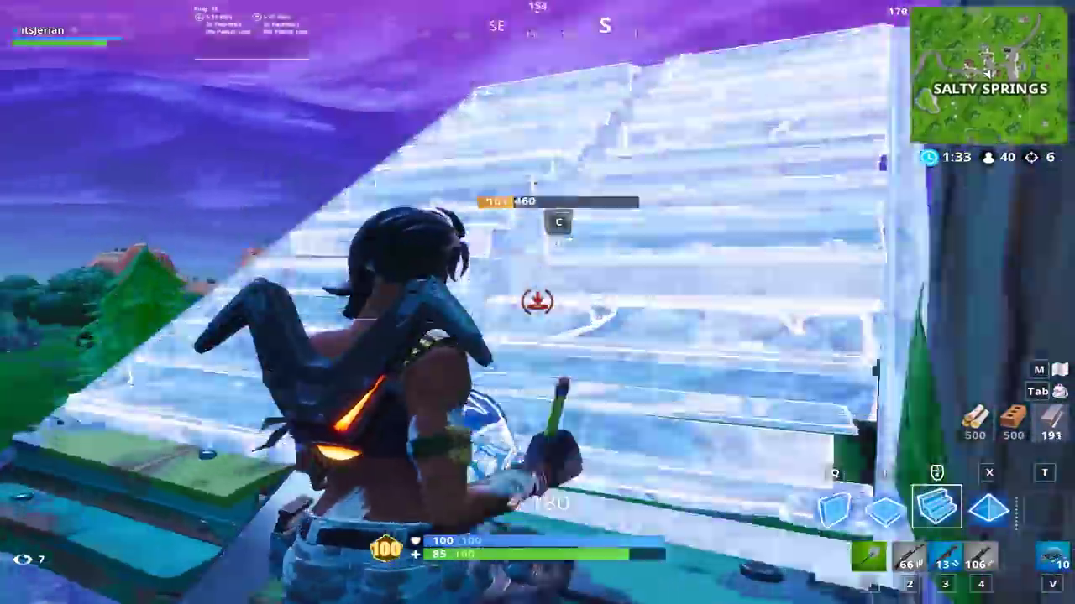
click(537, 302)
key(3)
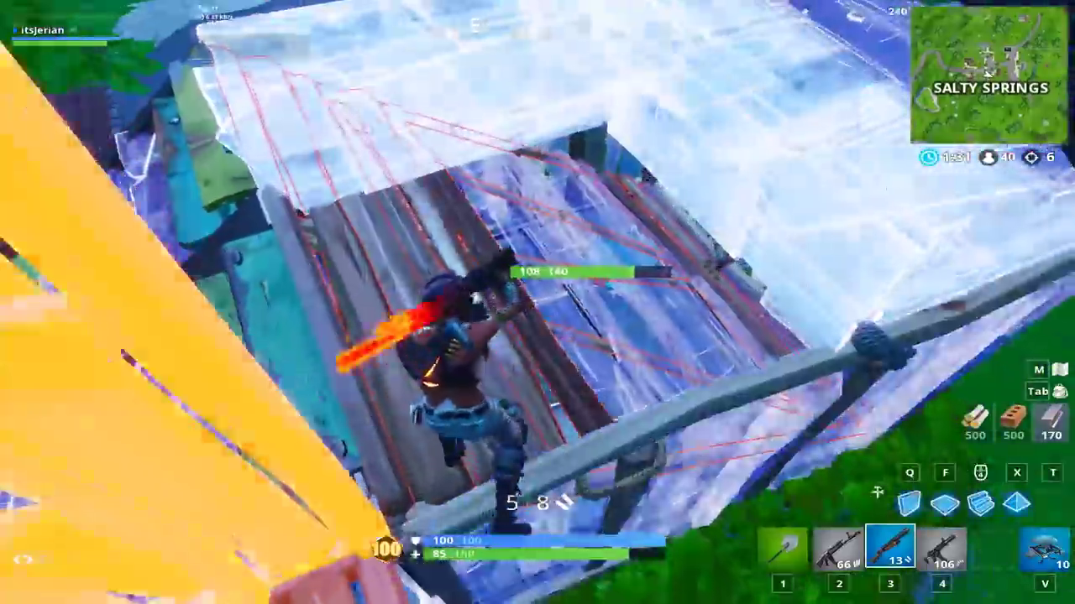
click(537, 302)
- Finish the enemy with the slot 4 weapon, grab the purple weapon, and shoot the roof enemy
key(4)
click(537, 303)
click(538, 302)
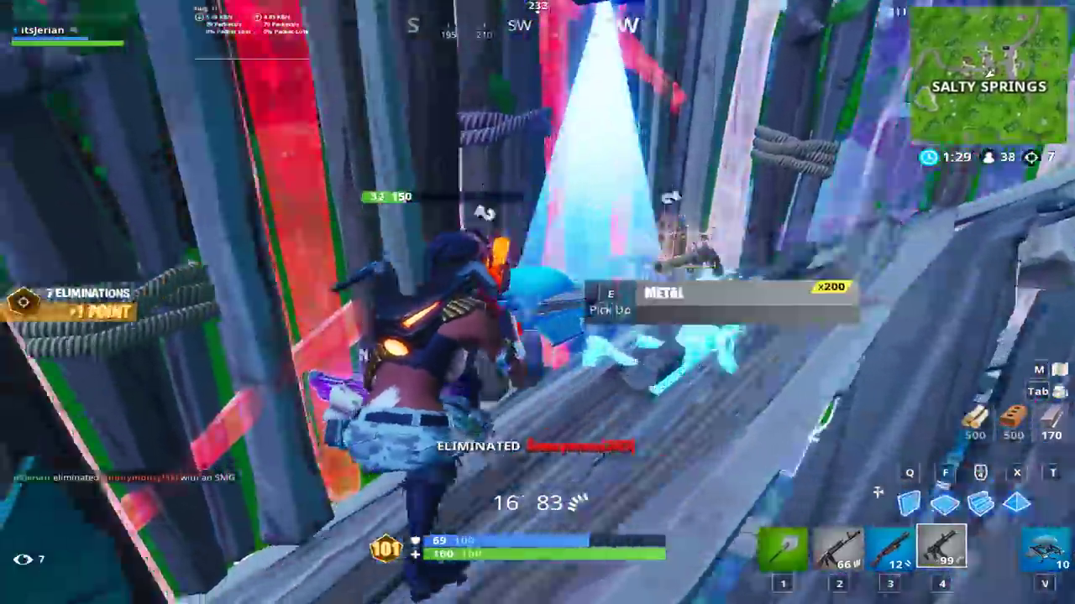
key(e)
key(2)
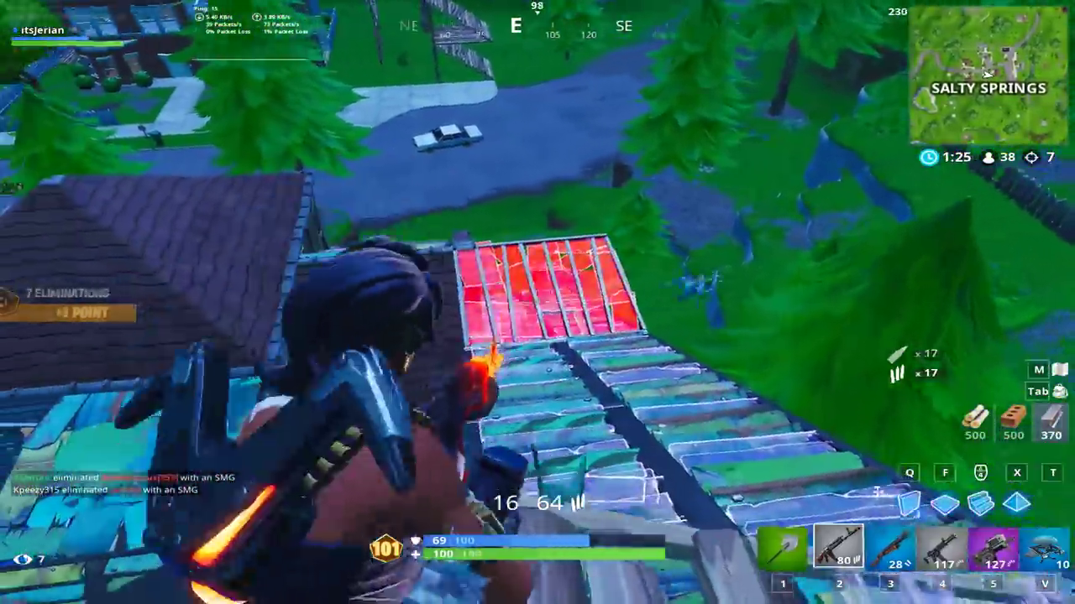
key(f)
click(537, 302)
key(3)
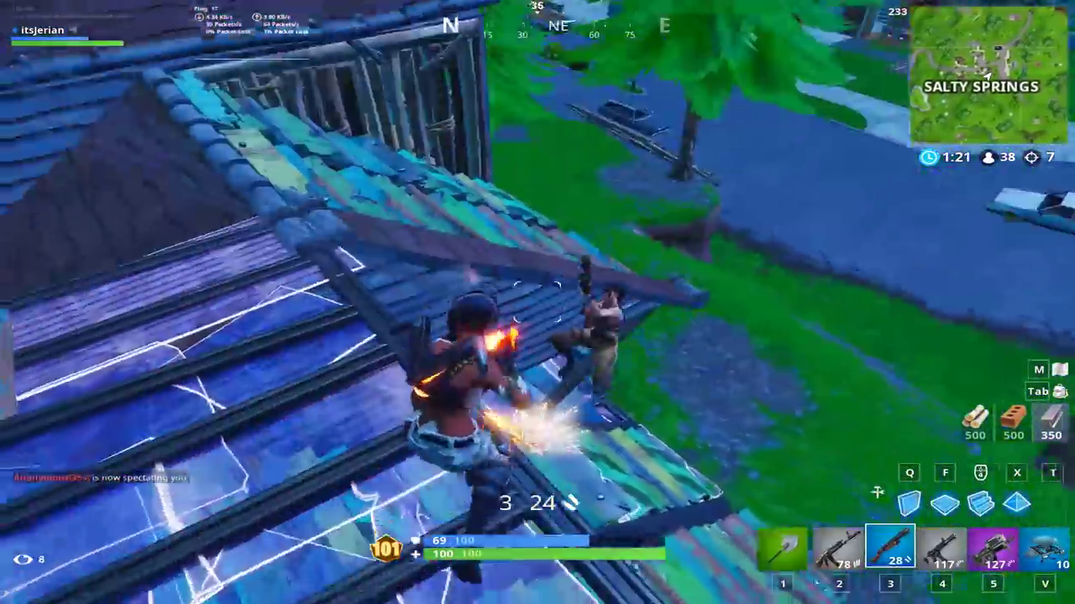
click(537, 302)
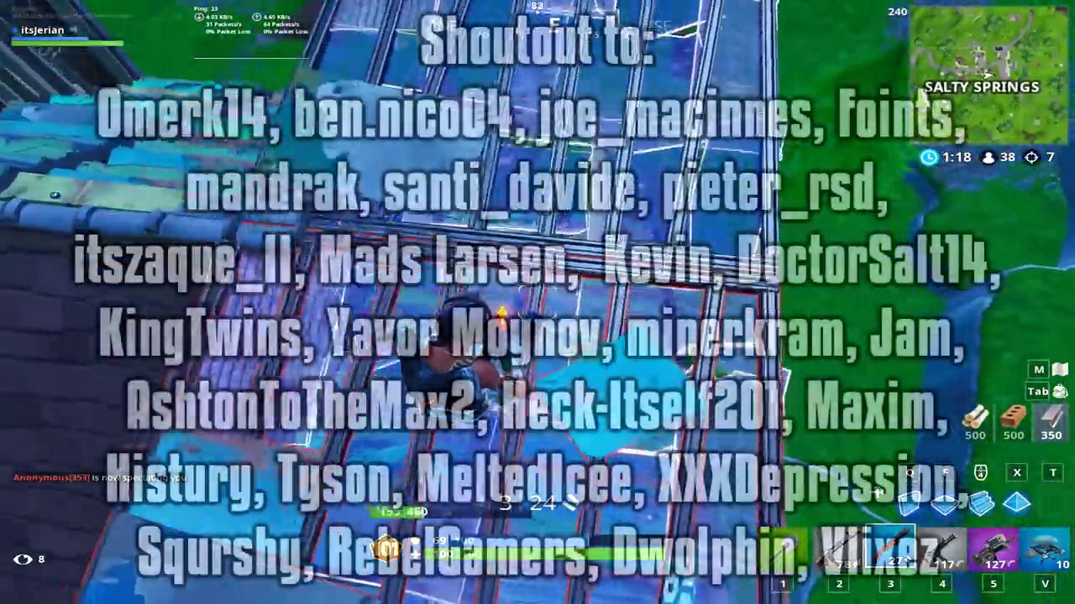
- Build metal pieces toward the enemy, score the elimination, and lay a final metal floor
click(538, 303)
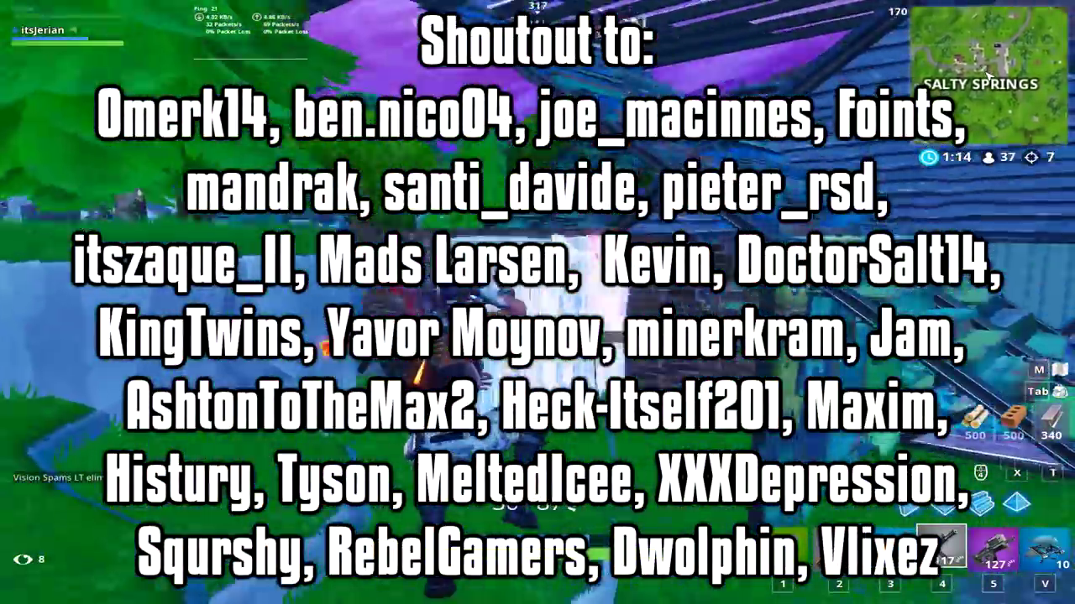
click(537, 302)
click(537, 302)
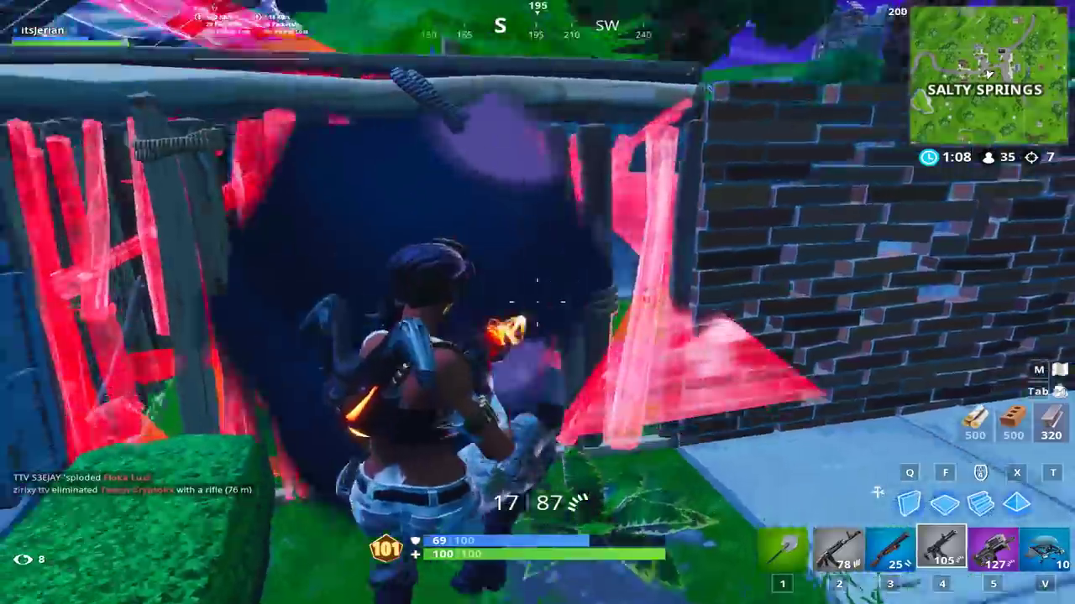
click(537, 302)
click(537, 302)
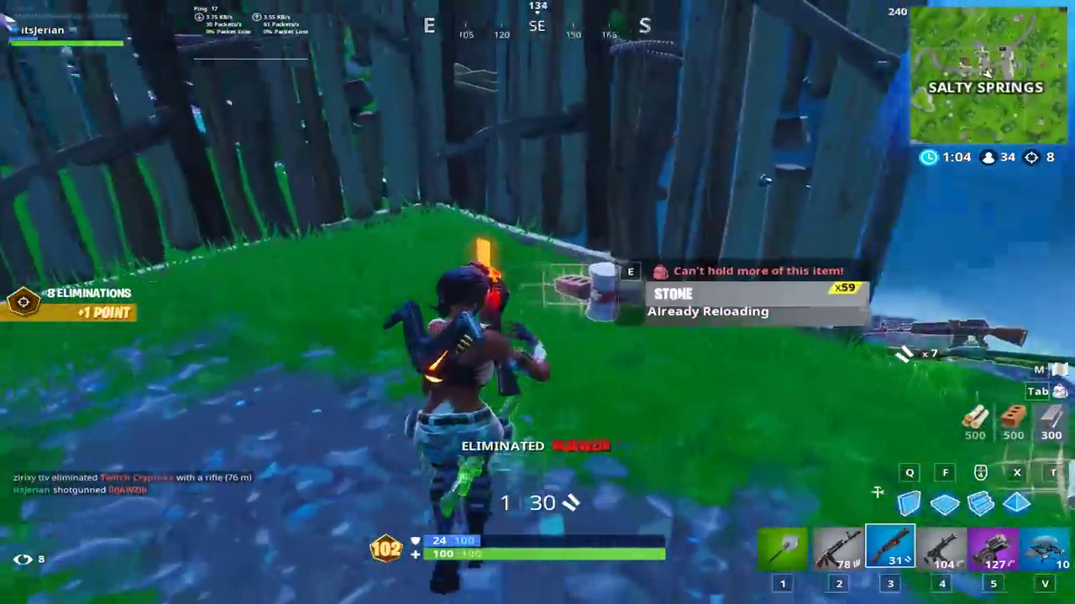
key(f)
click(538, 302)
key(v)
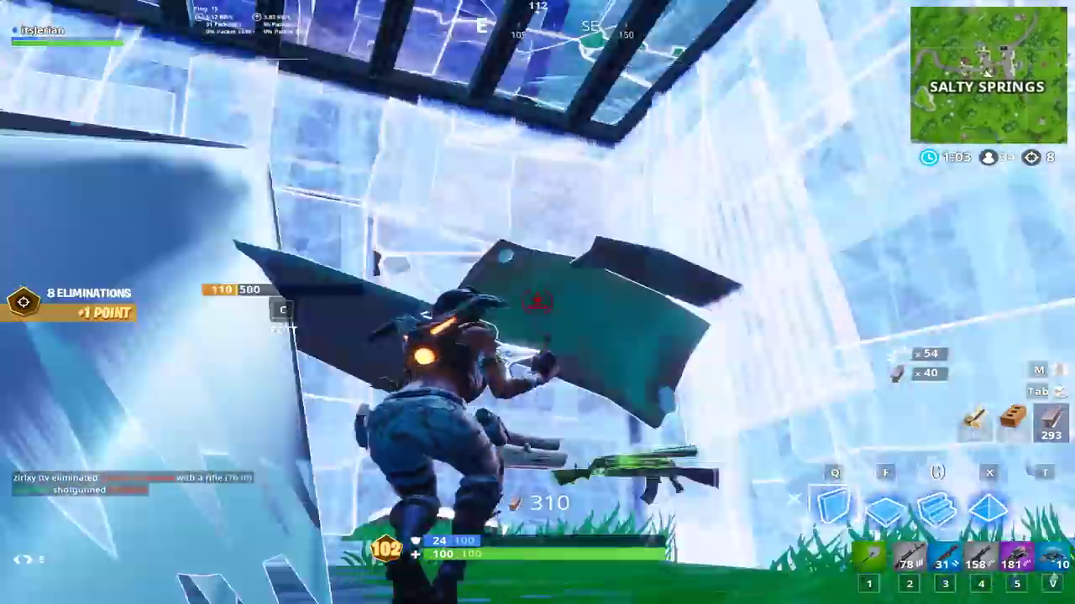